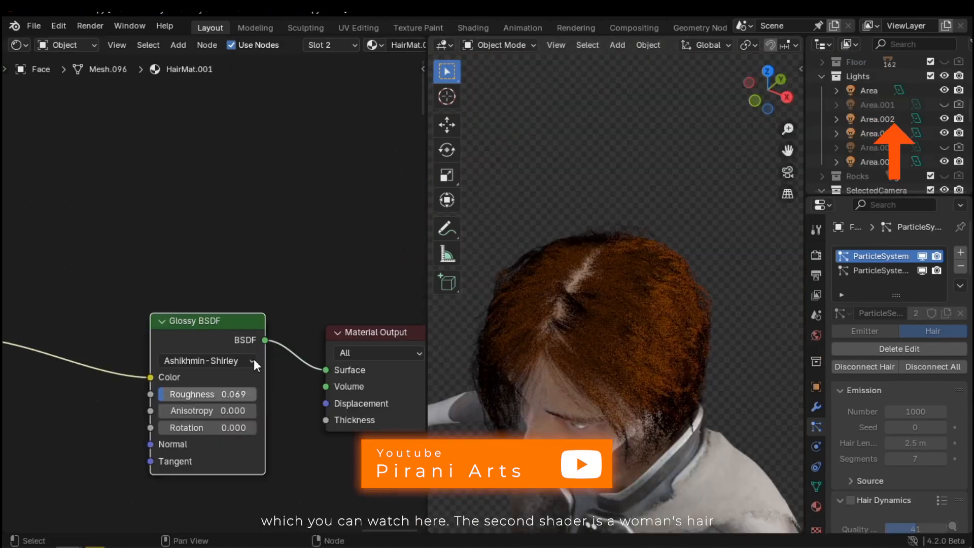
Try GGX and another distribution on the hair material's Glossy BSDF node
{"action": "left_click", "coordinate": [207, 361]}
{"action": "left_click", "coordinate": [203, 413]}
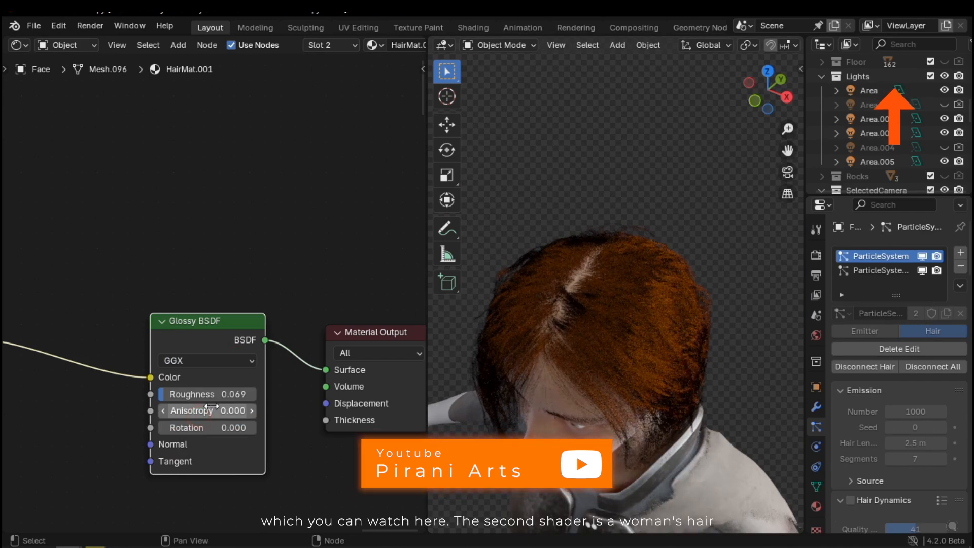
{"action": "left_click", "coordinate": [203, 361]}
{"action": "left_click", "coordinate": [195, 397]}
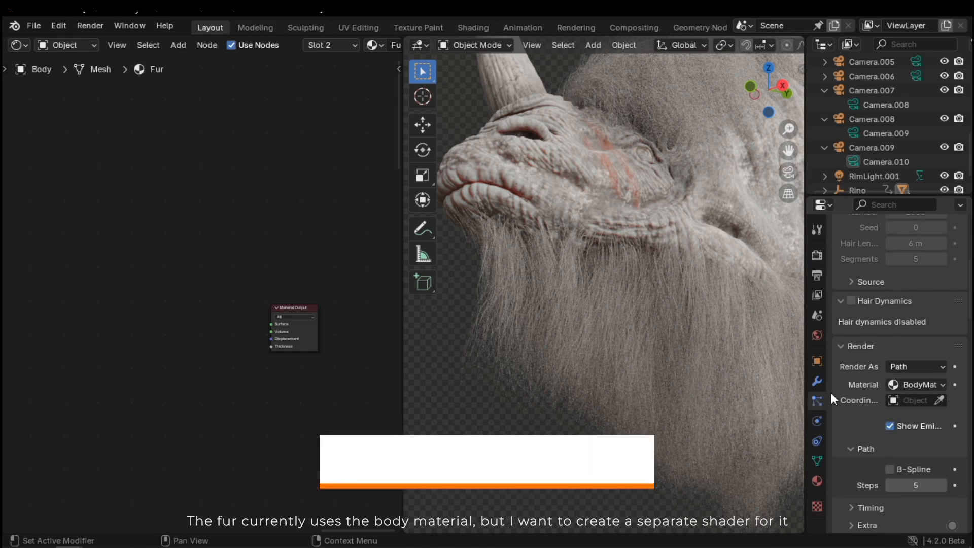
Check the body's material slots and assign the Fur material to its hair particle system
{"action": "left_click", "coordinate": [817, 401]}
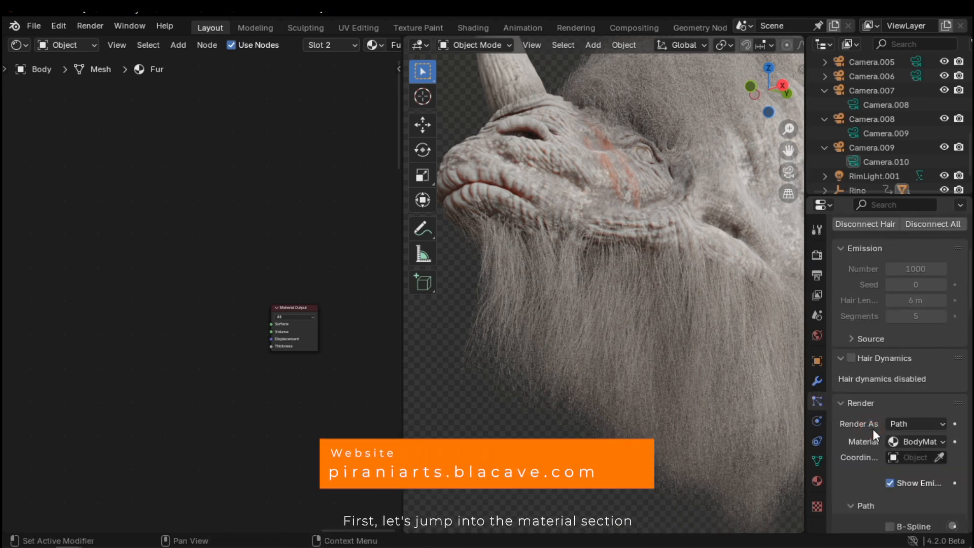
{"action": "left_click", "coordinate": [817, 481]}
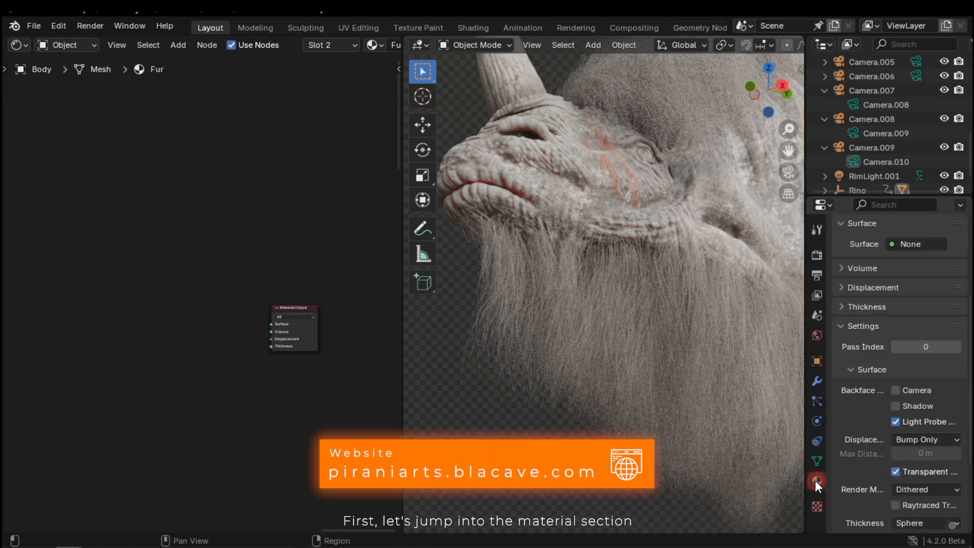
{"action": "scroll", "coordinate": [864, 309], "scroll_direction": "up", "scroll_amount": 5}
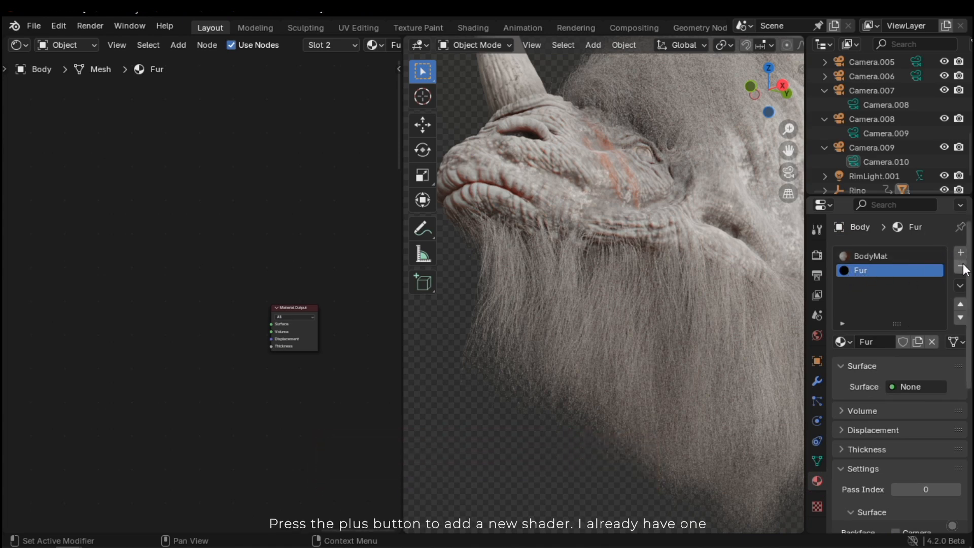
{"action": "left_click", "coordinate": [817, 401]}
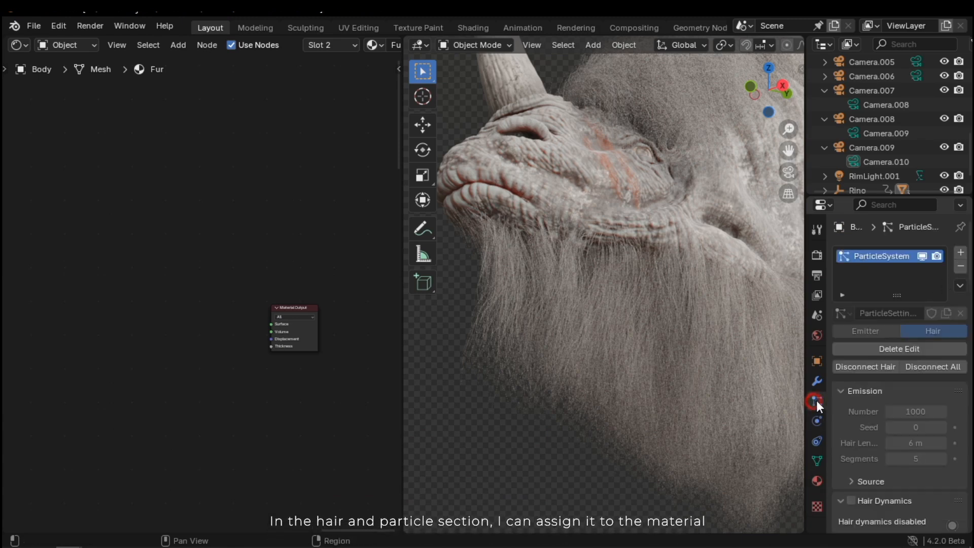
{"action": "scroll", "coordinate": [883, 409], "scroll_direction": "down", "scroll_amount": 8}
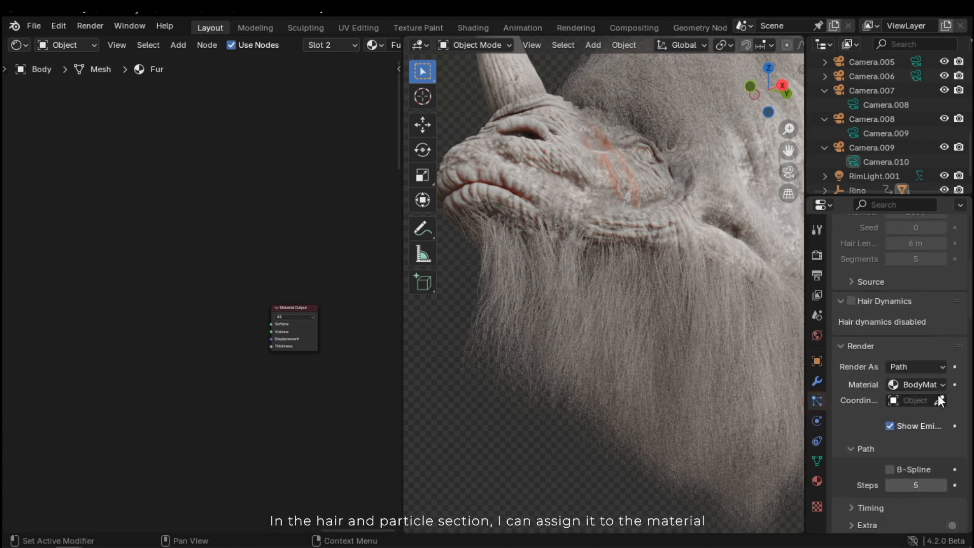
{"action": "left_click", "coordinate": [926, 384]}
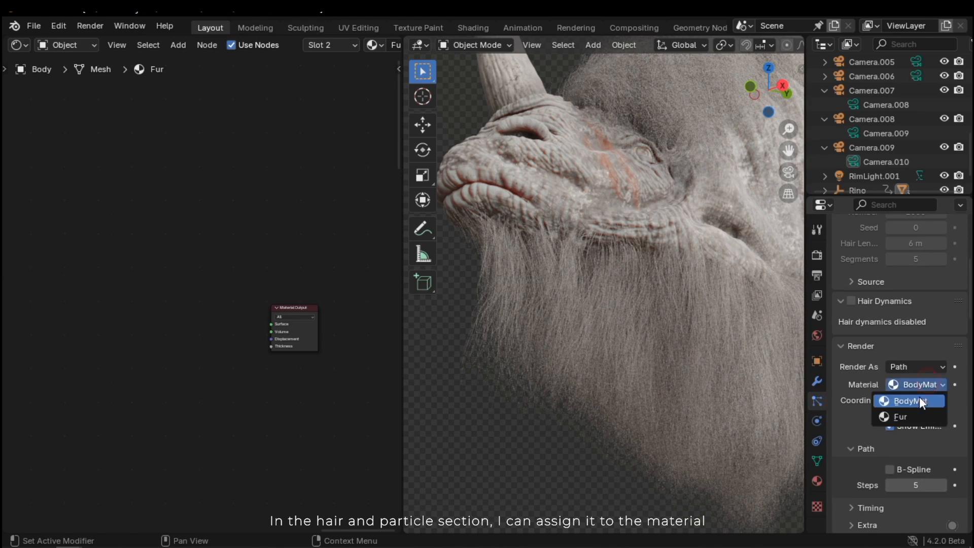
{"action": "left_click", "coordinate": [900, 417]}
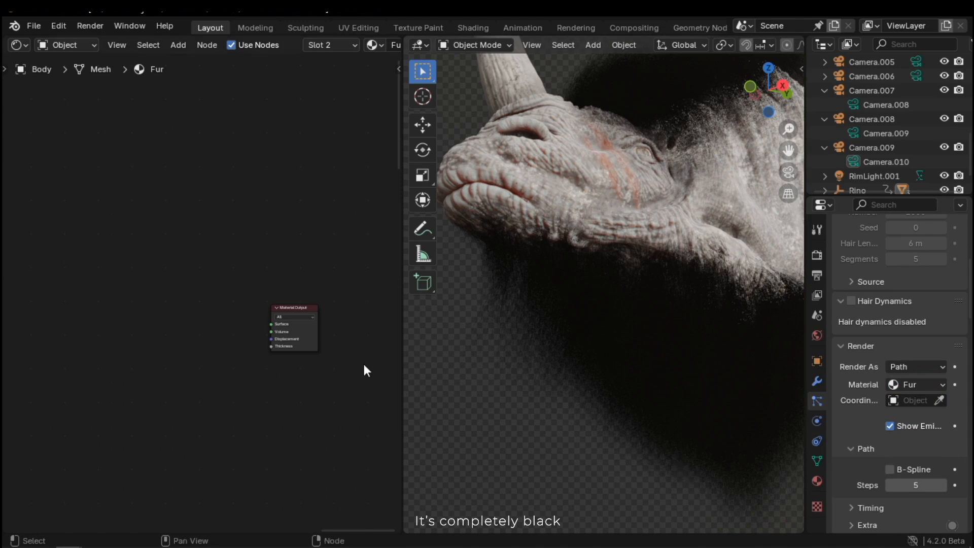
Show the Fur material's nodes in the Shader Editor and open the list of material slots
{"action": "mouse_move", "coordinate": [217, 348]}
{"action": "middle_mouse_down"}
{"action": "mouse_move", "coordinate": [198, 344]}
{"action": "mouse_move", "coordinate": [226, 343]}
{"action": "middle_mouse_up"}
{"action": "scroll", "coordinate": [227, 341], "scroll_direction": "up", "scroll_amount": 2}
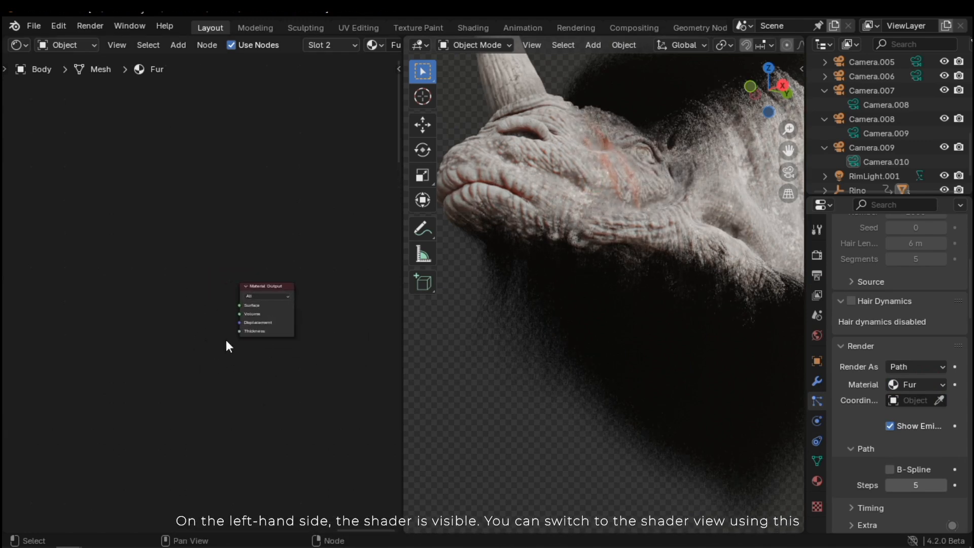
{"action": "left_click", "coordinate": [20, 45]}
{"action": "left_click", "coordinate": [128, 337]}
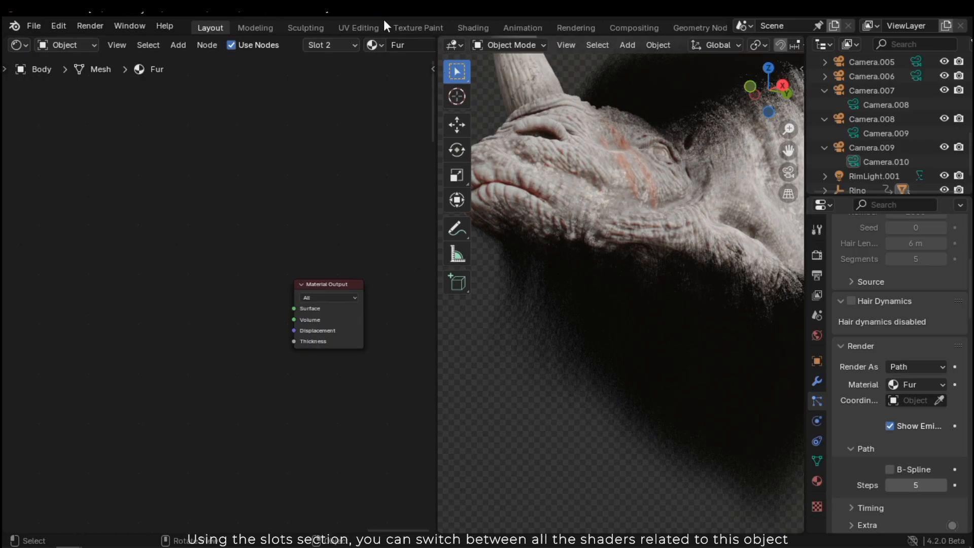
{"action": "left_click", "coordinate": [345, 46]}
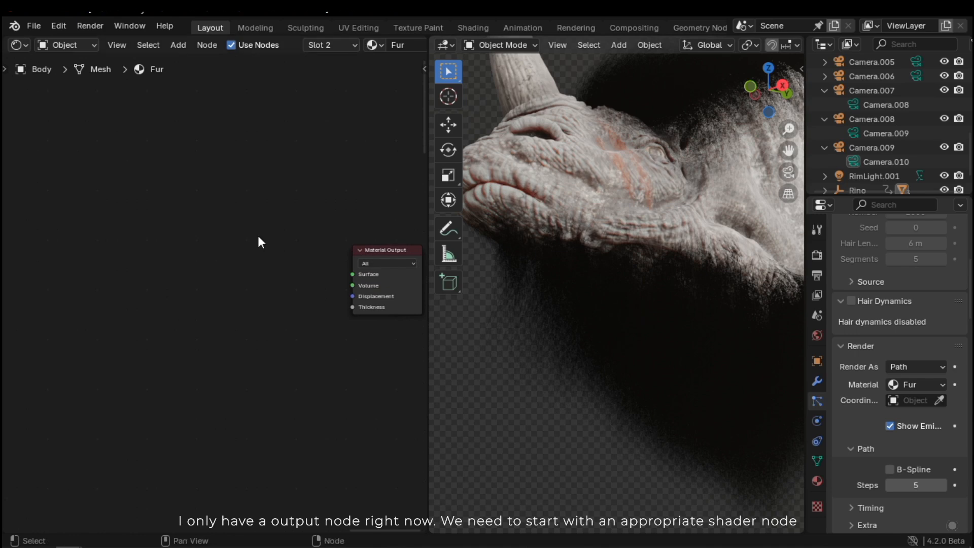
Add a Principled BSDF node in front of the Fur material's Material Output node
{"action": "key", "text": "shift+a"}
{"action": "mouse_move", "coordinate": [174, 270]}
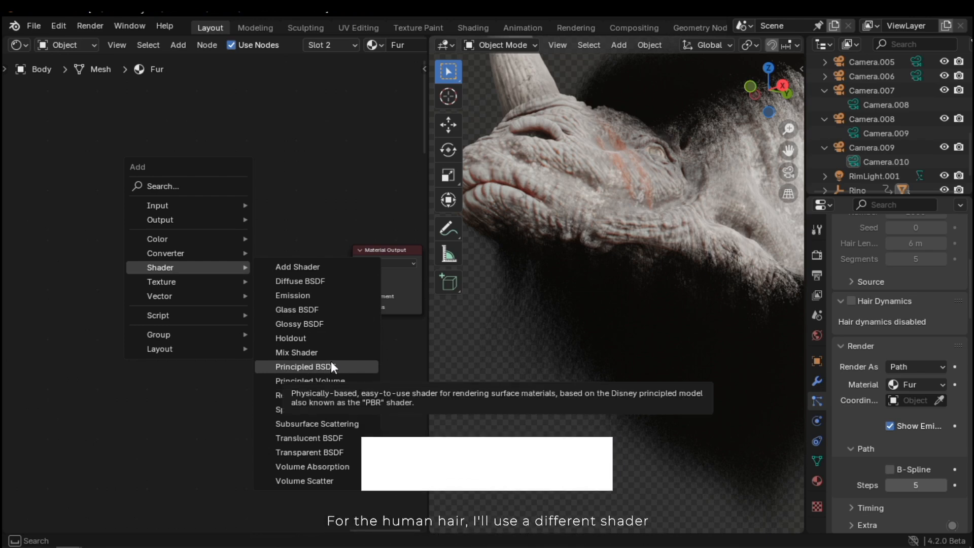
{"action": "left_click", "coordinate": [310, 367]}
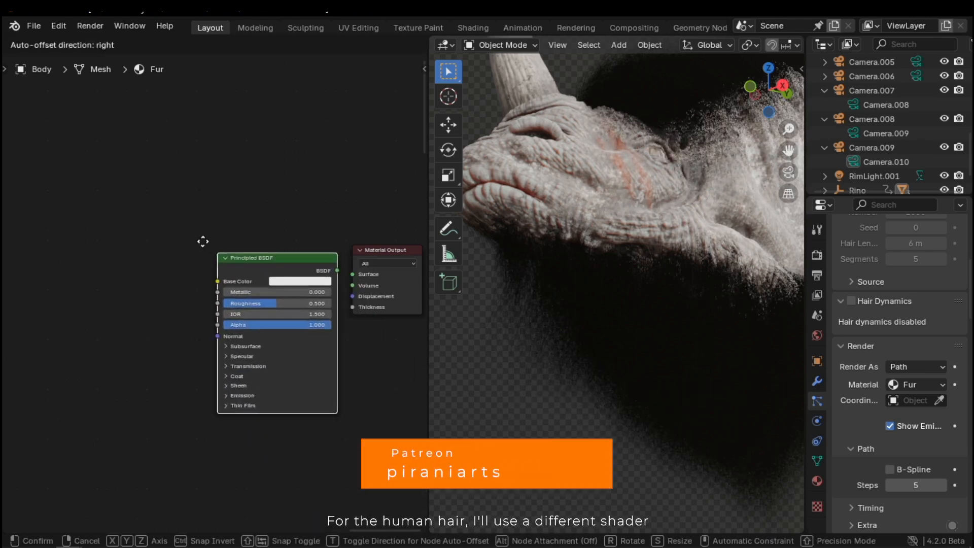
{"action": "left_click", "coordinate": [187, 234]}
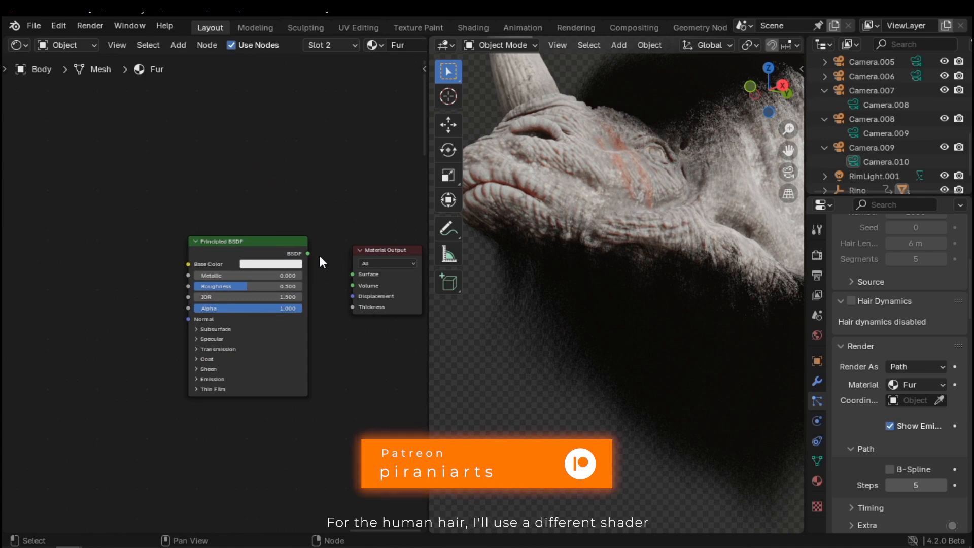
Add a Gradient Texture node in an empty area of the Fur material's node graph
{"action": "scroll", "coordinate": [291, 303], "scroll_direction": "down", "scroll_amount": 3}
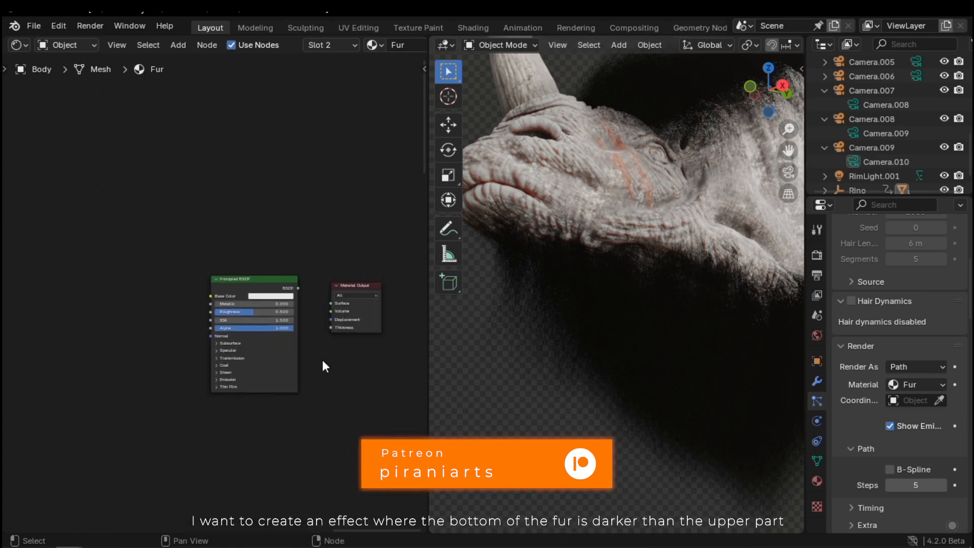
{"action": "scroll", "coordinate": [591, 383], "scroll_direction": "down", "scroll_amount": 4}
{"action": "middle_click_drag", "start_coordinate": [666, 394], "coordinate": [652, 371]}
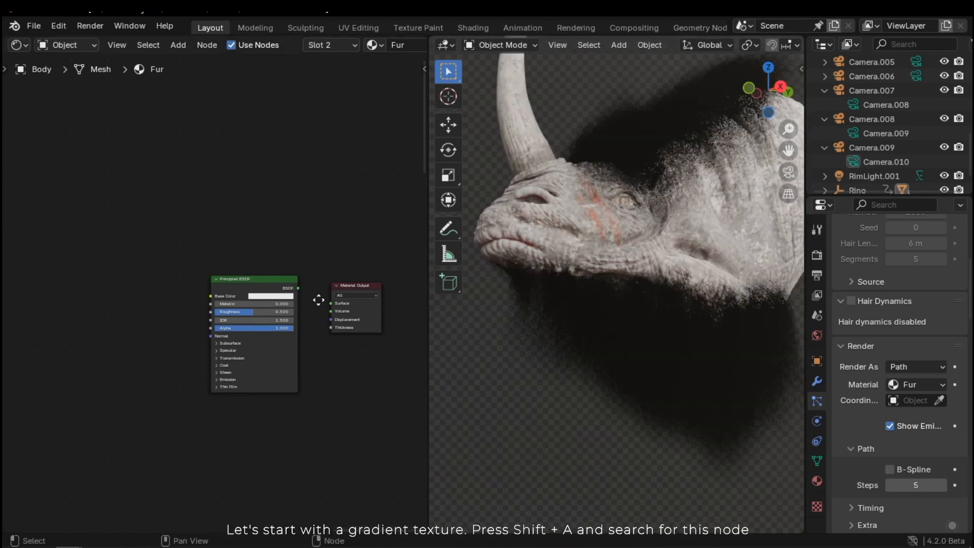
{"action": "middle_click_drag", "start_coordinate": [319, 300], "coordinate": [368, 283]}
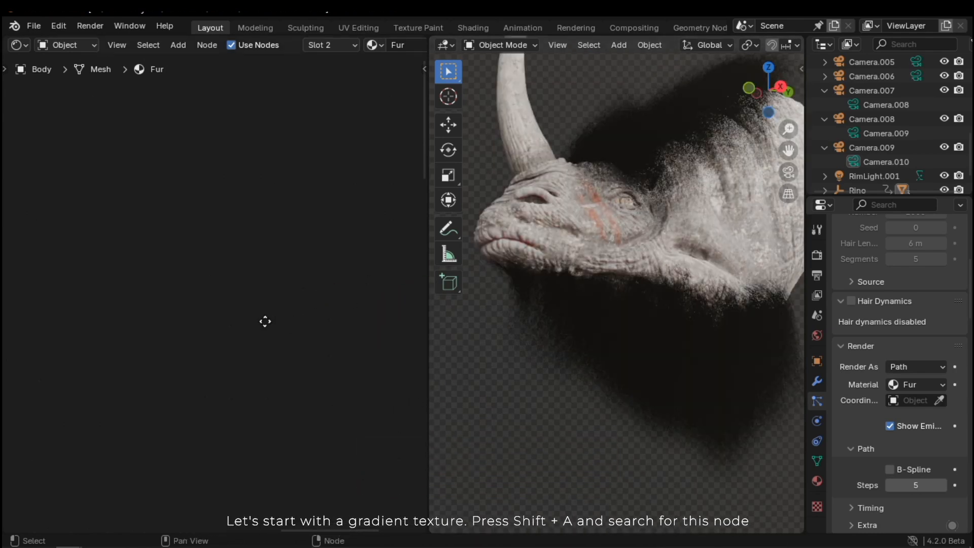
{"action": "middle_click_drag", "start_coordinate": [273, 325], "coordinate": [181, 296]}
{"action": "left_click", "coordinate": [107, 309]}
{"action": "key", "text": "shift+a"}
{"action": "left_click", "coordinate": [61, 226]}
{"action": "type", "text": "gra"}
{"action": "left_click", "coordinate": [153, 250]}
{"action": "left_click", "coordinate": [246, 346]}
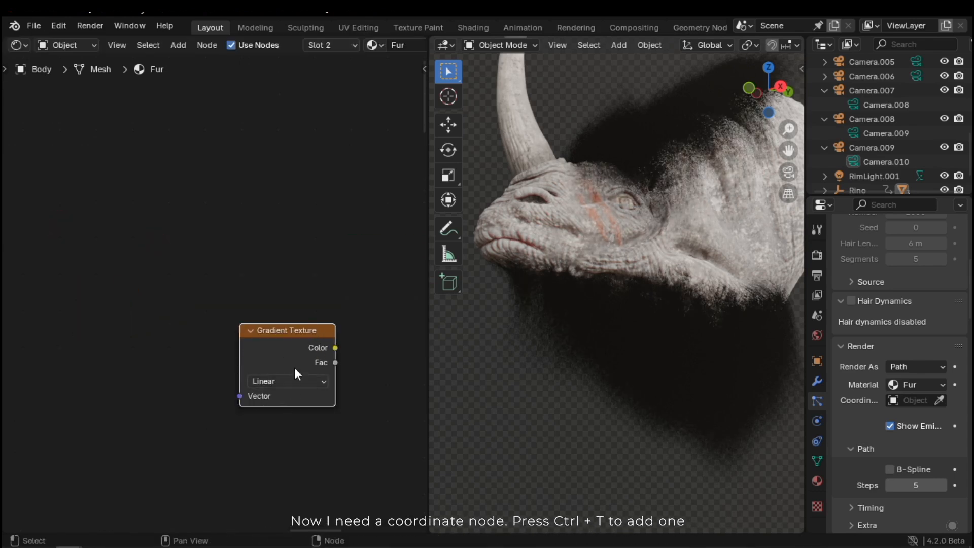
Attach Texture Coordinate and Mapping nodes to the Gradient Texture and move them further away from it
{"action": "key", "text": "ctrl+t"}
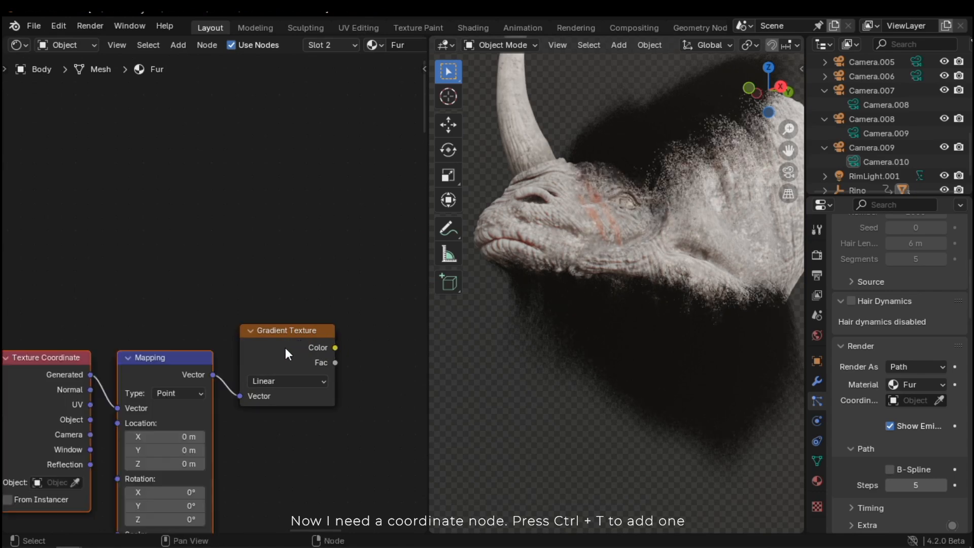
{"action": "scroll", "coordinate": [172, 312], "scroll_direction": "down", "scroll_amount": 1}
{"action": "middle_click_drag", "start_coordinate": [173, 312], "coordinate": [273, 300]}
{"action": "key", "text": "g"}
{"action": "left_click", "coordinate": [234, 266]}
{"action": "left_click", "coordinate": [270, 256]}
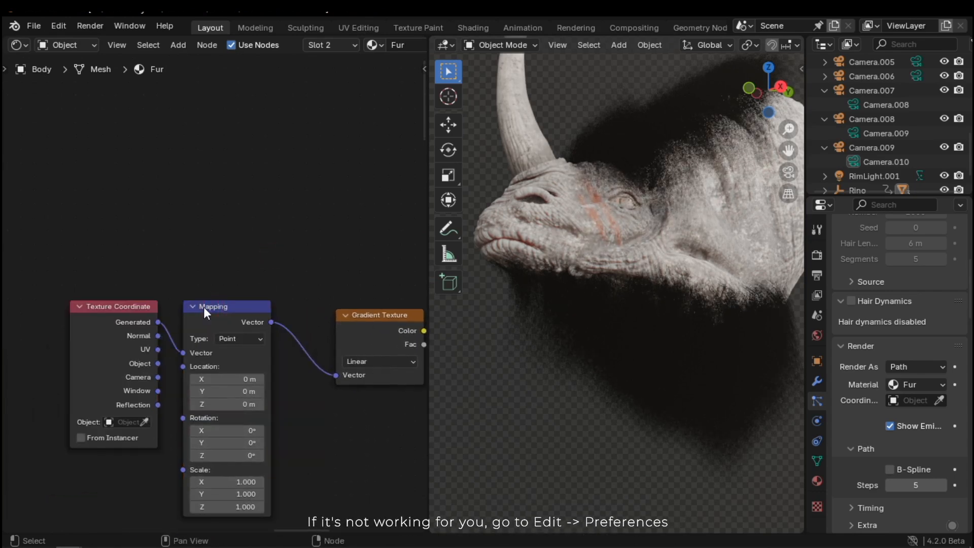
Search the add-ons in the Preferences for "node" to check Node Wrangler, and close the Preferences
{"action": "left_click", "coordinate": [57, 24]}
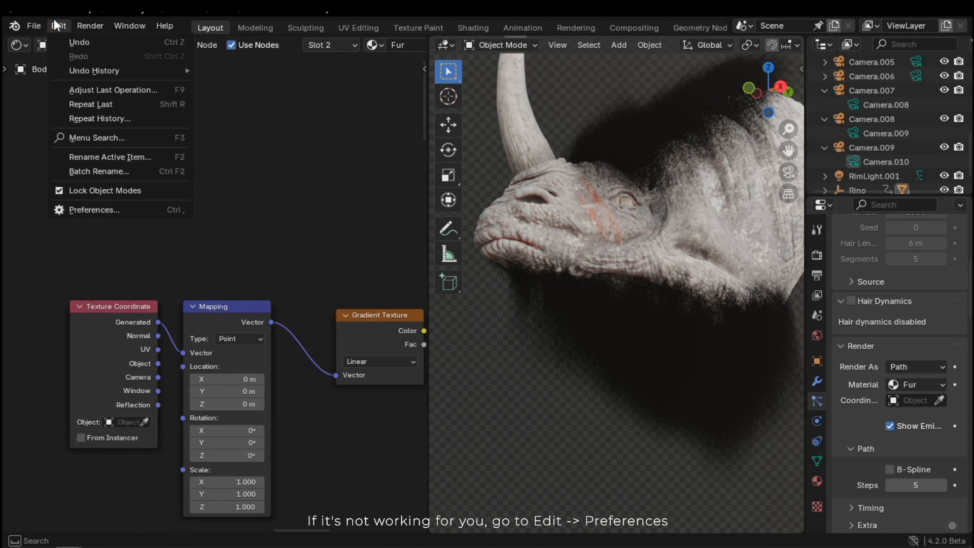
{"action": "left_click", "coordinate": [90, 209]}
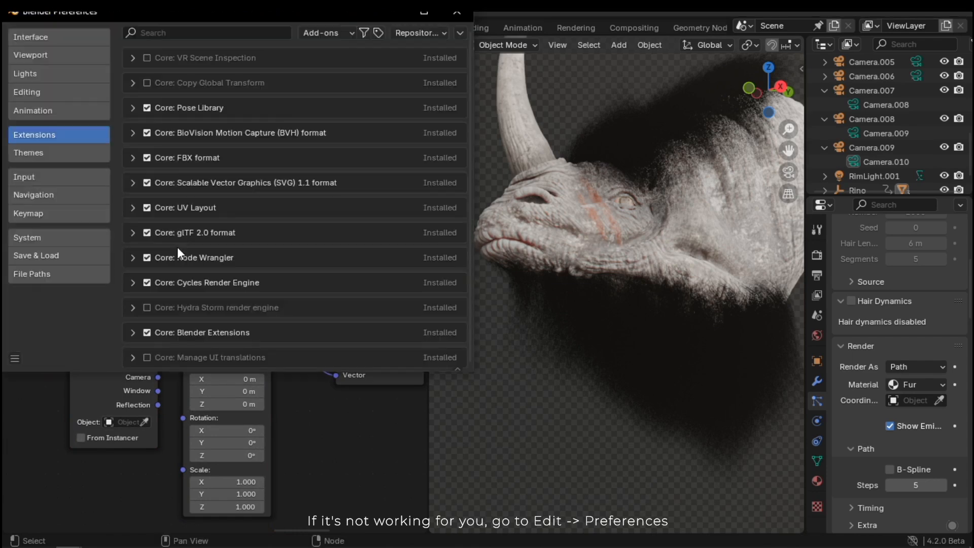
{"action": "left_click", "coordinate": [171, 34]}
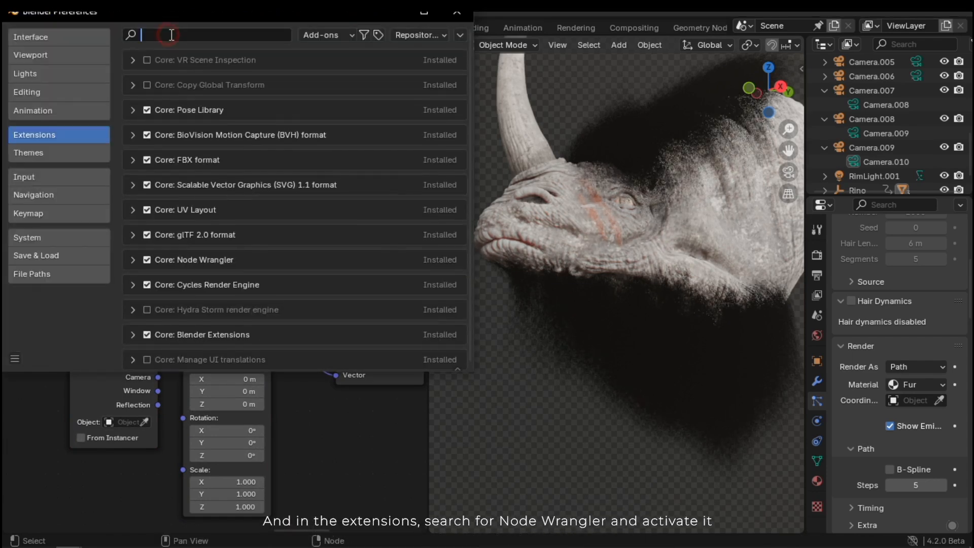
{"action": "type", "text": "node"}
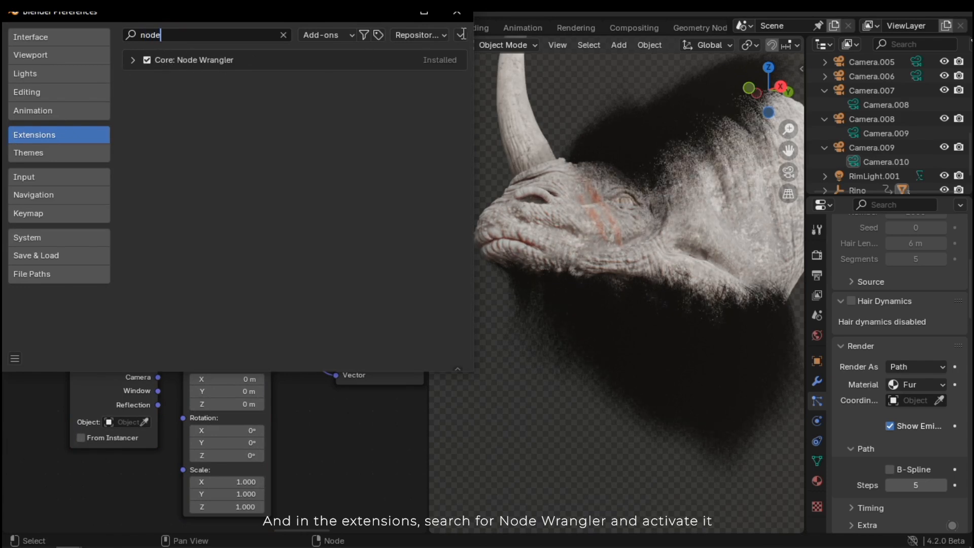
{"action": "left_click", "coordinate": [456, 11]}
Preview the Gradient Texture on the fur and connect the Object coordinates to the Mapping node's Vector input
{"action": "middle_click_drag", "start_coordinate": [333, 419], "coordinate": [255, 421]}
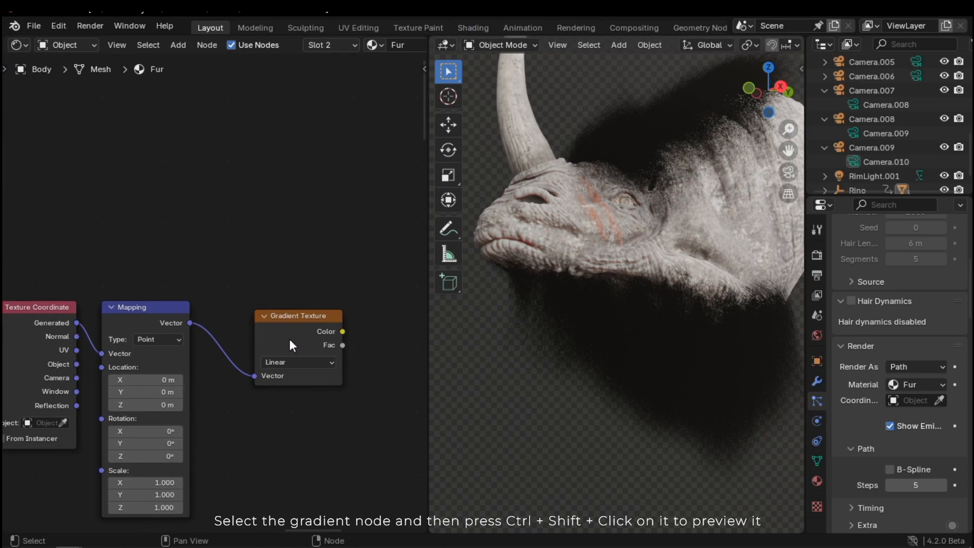
{"action": "left_click", "coordinate": [292, 318], "text": "ctrl+shift"}
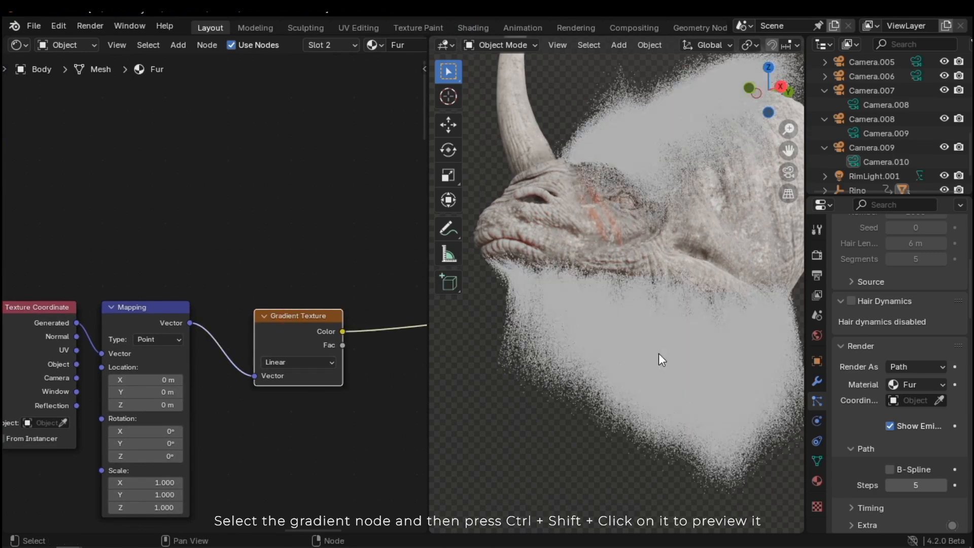
{"action": "middle_click_drag", "start_coordinate": [637, 423], "coordinate": [630, 416]}
{"action": "scroll", "coordinate": [644, 409], "scroll_direction": "down", "scroll_amount": 2}
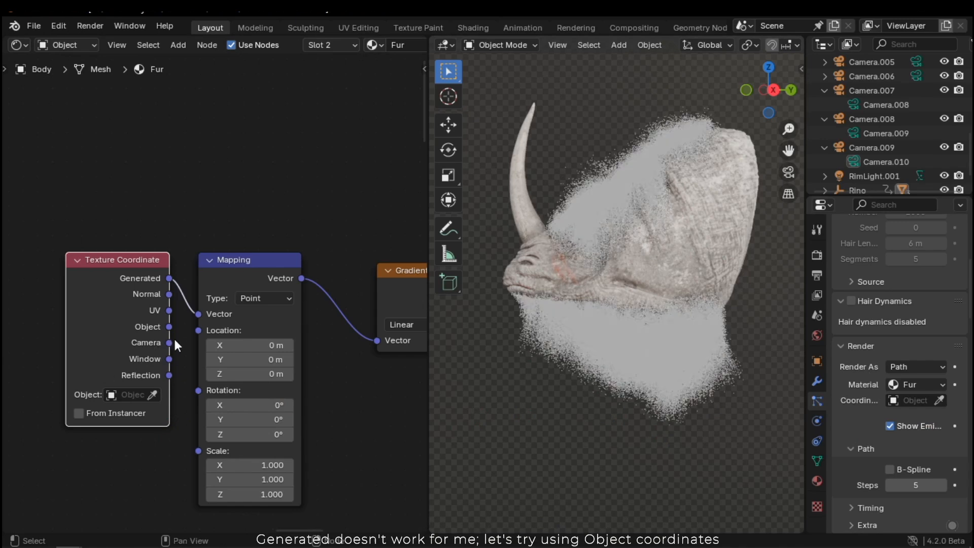
{"action": "left_click_drag", "start_coordinate": [168, 328], "coordinate": [199, 314]}
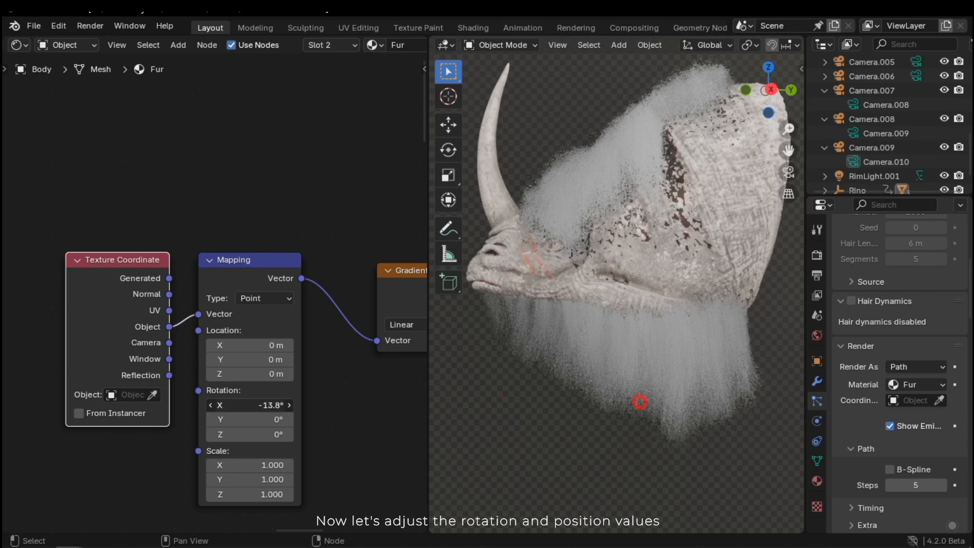
Adjust the Mapping node's rotation to X 170°, Y 15.3° and Z 47.8°
{"action": "mouse_move", "coordinate": [212, 419]}
{"action": "left_mouse_down"}
{"action": "mouse_move", "coordinate": [239, 406]}
{"action": "mouse_move", "coordinate": [254, 418]}
{"action": "mouse_move", "coordinate": [245, 115]}
{"action": "mouse_move", "coordinate": [739, 436]}
{"action": "mouse_move", "coordinate": [480, 426]}
{"action": "left_mouse_up"}
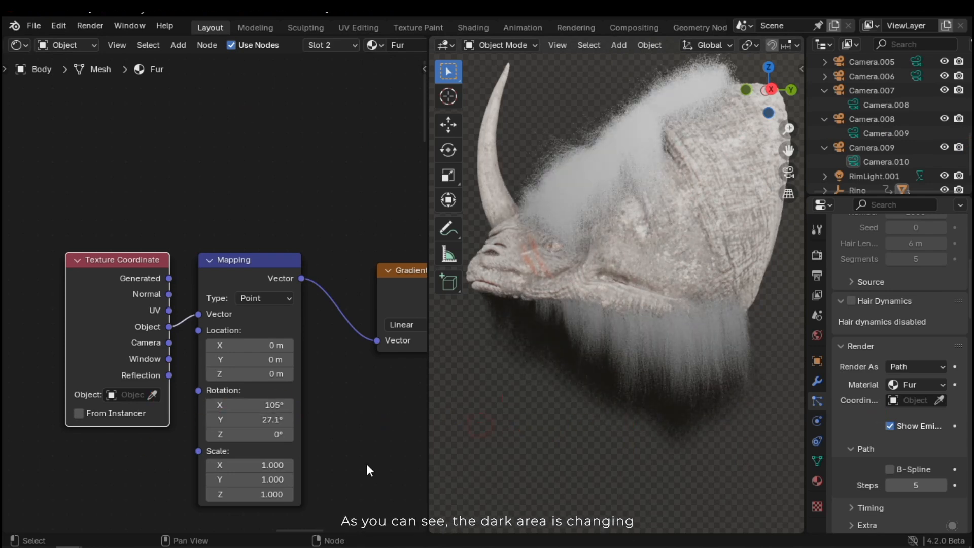
{"action": "mouse_move", "coordinate": [260, 406]}
{"action": "left_mouse_down"}
{"action": "mouse_move", "coordinate": [644, 446]}
{"action": "mouse_move", "coordinate": [272, 413]}
{"action": "left_mouse_up"}
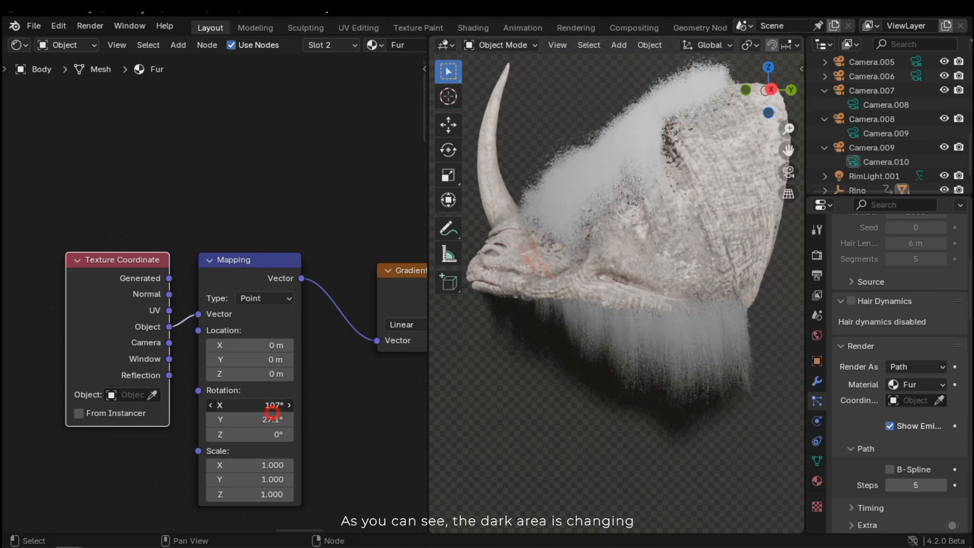
{"action": "mouse_move", "coordinate": [525, 388]}
{"action": "middle_mouse_down"}
{"action": "mouse_move", "coordinate": [727, 387]}
{"action": "mouse_move", "coordinate": [525, 378]}
{"action": "mouse_move", "coordinate": [603, 362]}
{"action": "mouse_move", "coordinate": [665, 375]}
{"action": "mouse_move", "coordinate": [592, 385]}
{"action": "mouse_move", "coordinate": [518, 363]}
{"action": "mouse_move", "coordinate": [506, 370]}
{"action": "middle_mouse_up"}
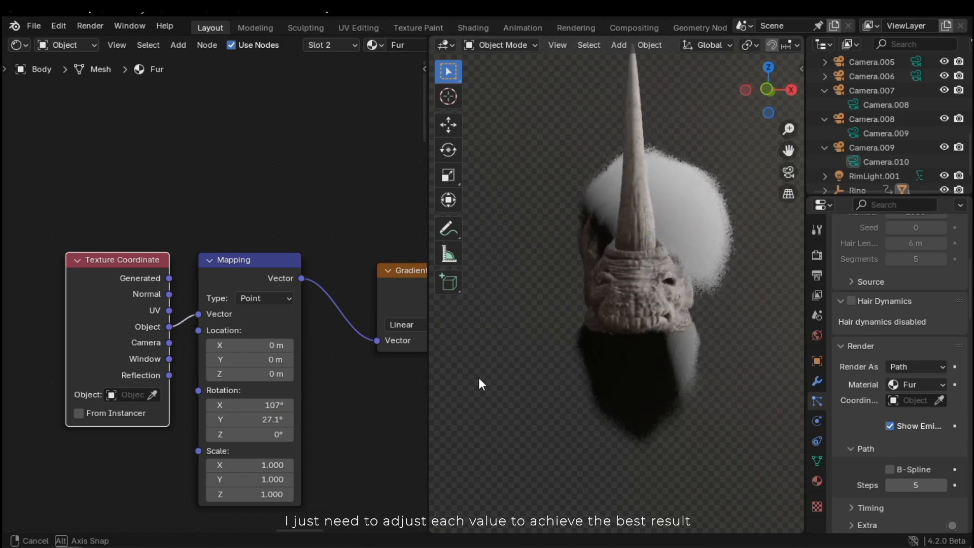
{"action": "left_click", "coordinate": [245, 435]}
{"action": "left_click_drag", "start_coordinate": [245, 434], "coordinate": [373, 435]}
{"action": "middle_click_drag", "start_coordinate": [472, 425], "coordinate": [474, 398]}
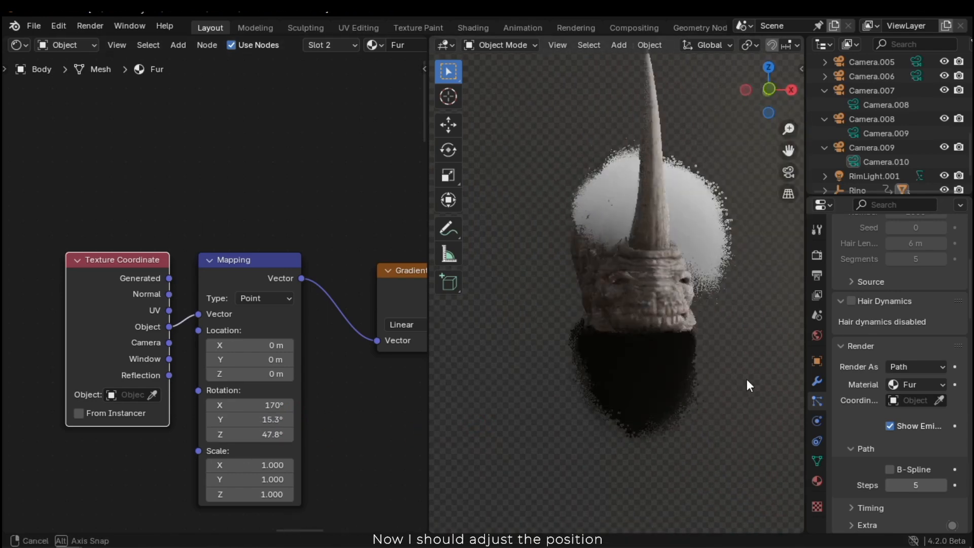
Refine the Mapping node to location X 0.6 m and rotation X 179°, Z 86.4°, and switch the gradient type to Quadratic
{"action": "middle_click_drag", "start_coordinate": [748, 379], "coordinate": [510, 379]}
{"action": "left_click_drag", "start_coordinate": [248, 346], "coordinate": [278, 360]}
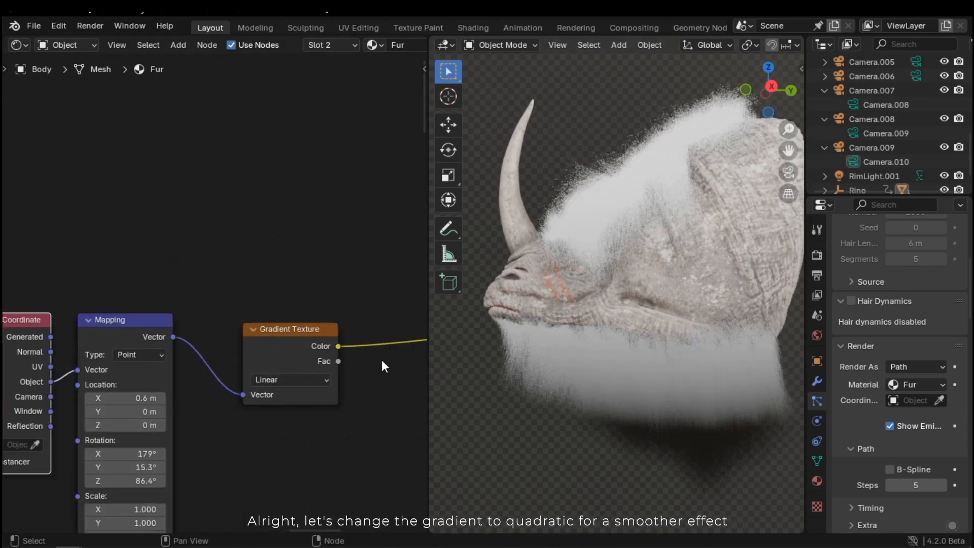
{"action": "left_click", "coordinate": [306, 379]}
{"action": "left_click", "coordinate": [279, 428]}
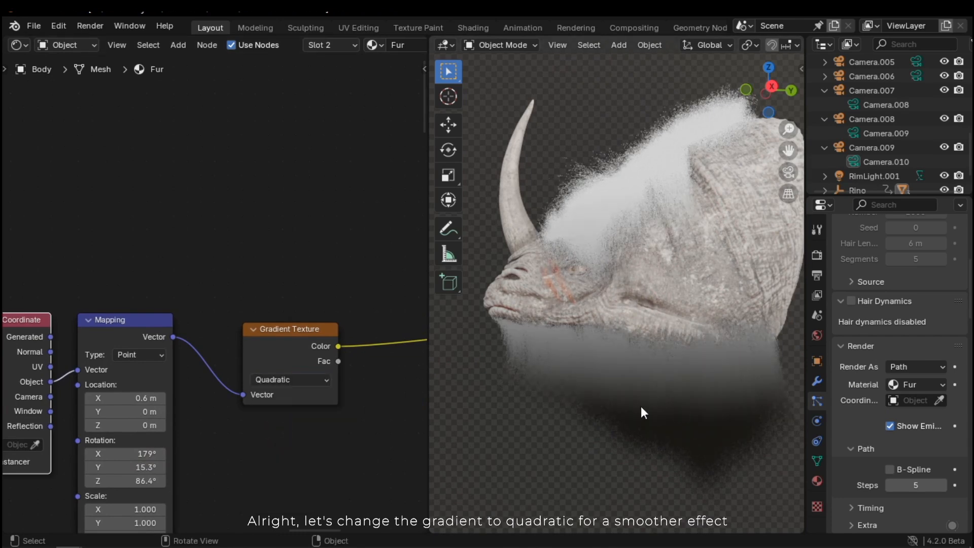
Inspect the quadratic gradient on the rhino's fur from the side and from the front
{"action": "scroll", "coordinate": [642, 407], "scroll_direction": "down", "scroll_amount": 4}
{"action": "middle_click_drag", "start_coordinate": [687, 403], "coordinate": [635, 379]}
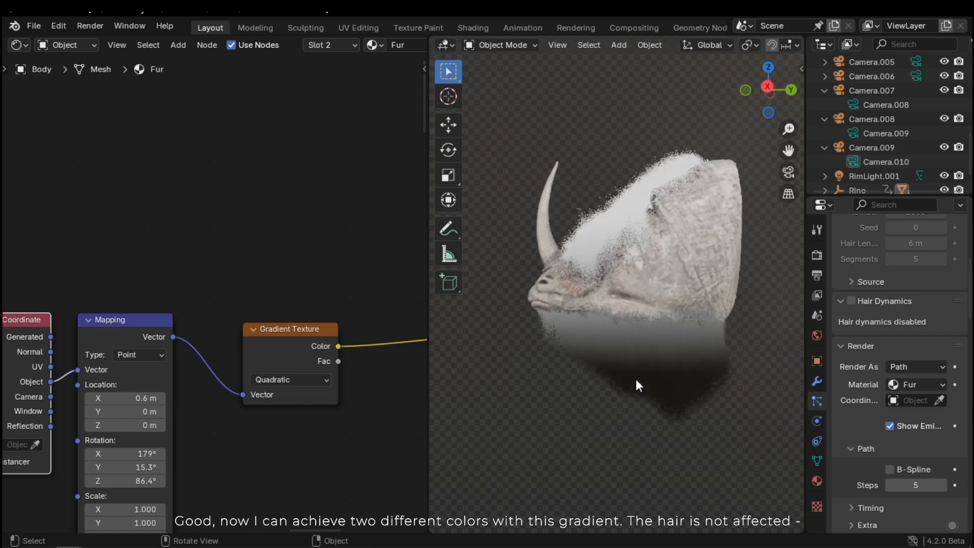
{"action": "middle_click_drag", "start_coordinate": [708, 412], "coordinate": [759, 391]}
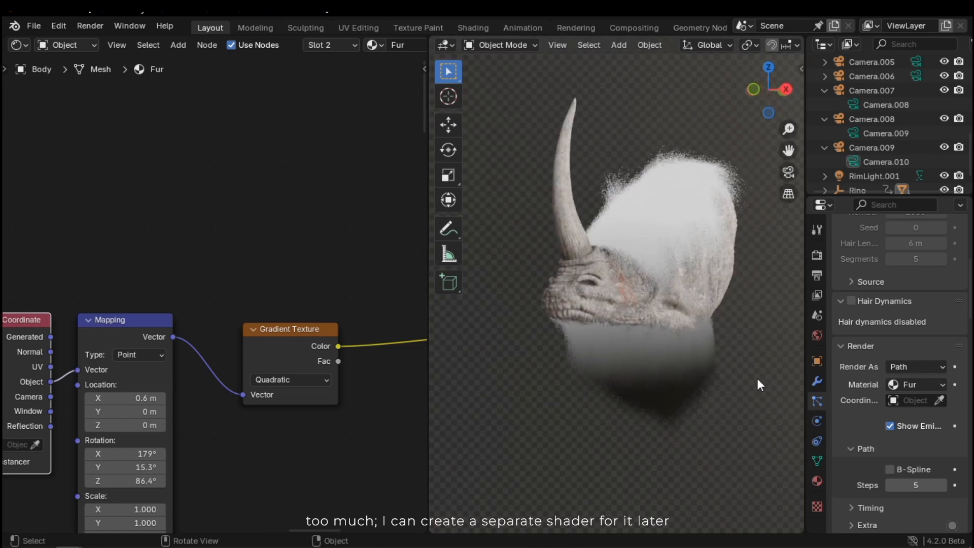
{"action": "left_click", "coordinate": [290, 398]}
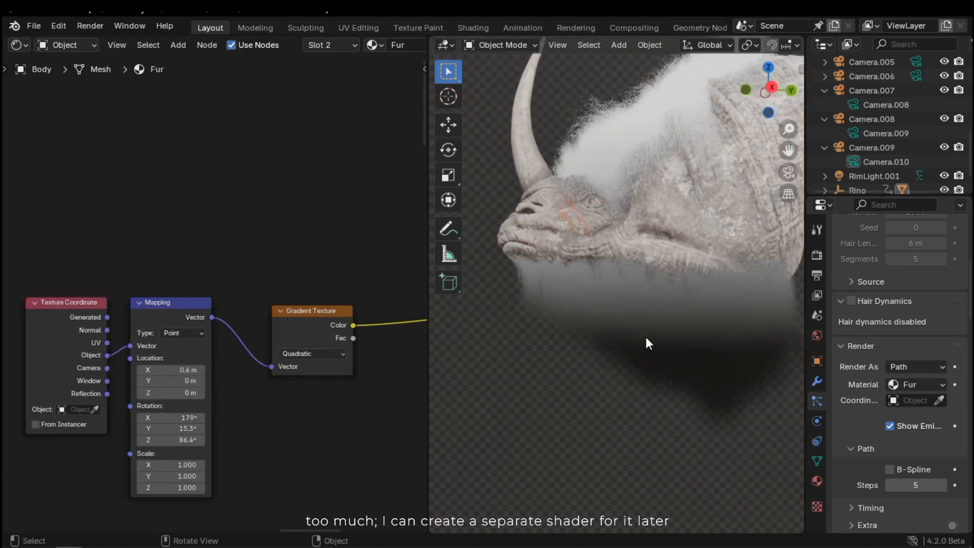
{"action": "middle_click_drag", "start_coordinate": [646, 342], "coordinate": [689, 355]}
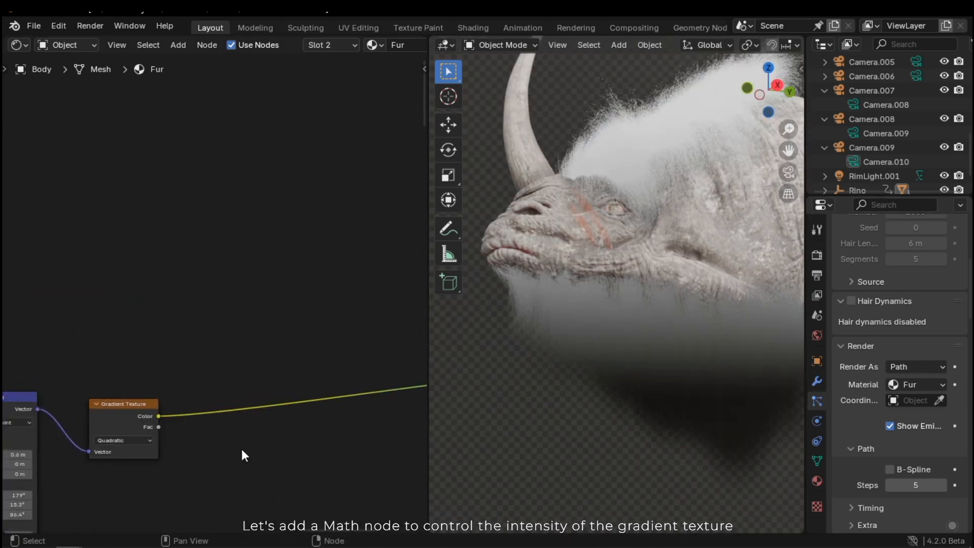
Insert a Math node on the Gradient Texture's Color link and change its operation to Multiply
{"action": "middle_click_drag", "start_coordinate": [241, 455], "coordinate": [221, 408]}
{"action": "scroll", "coordinate": [232, 409], "scroll_direction": "up", "scroll_amount": 1}
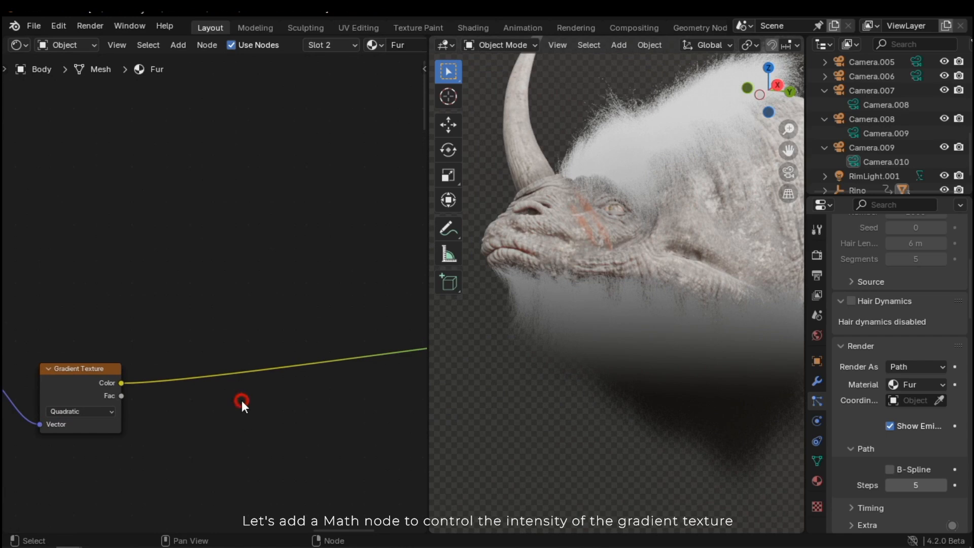
{"action": "key", "text": "shift+a"}
{"action": "left_click", "coordinate": [232, 320]}
{"action": "type", "text": "mat"}
{"action": "left_click", "coordinate": [247, 349]}
{"action": "left_click", "coordinate": [203, 339]}
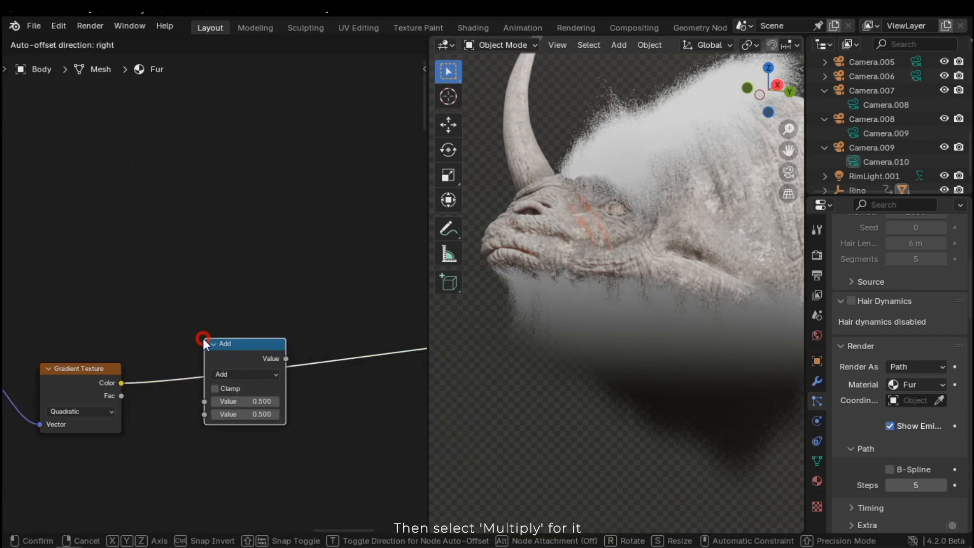
{"action": "left_click", "coordinate": [243, 374]}
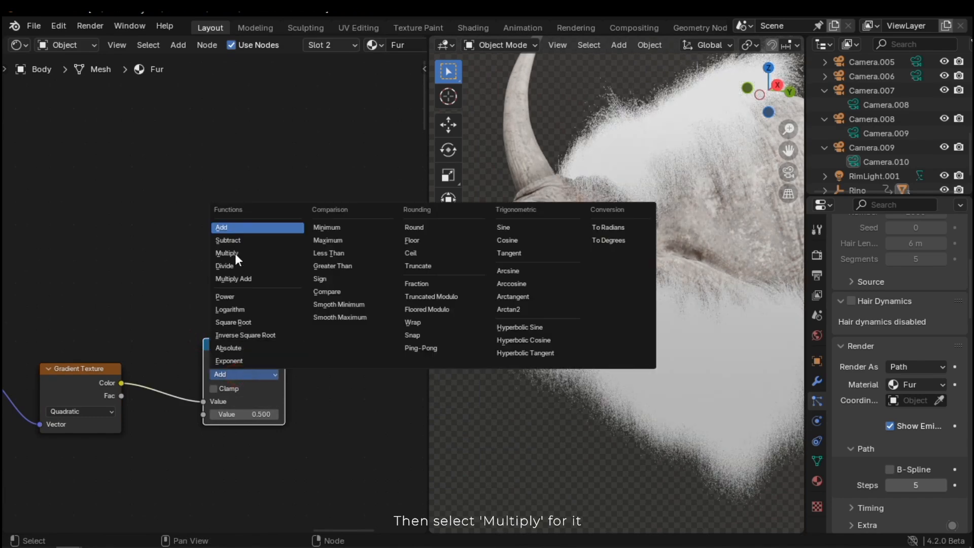
{"action": "left_click", "coordinate": [234, 253]}
Set the Multiply node's value to 1.8 to strengthen the gradient
{"action": "scroll", "coordinate": [300, 383], "scroll_direction": "down", "scroll_amount": 6}
{"action": "middle_click_drag", "start_coordinate": [311, 384], "coordinate": [246, 340]}
{"action": "scroll", "coordinate": [320, 401], "scroll_direction": "up", "scroll_amount": 4}
{"action": "scroll", "coordinate": [267, 424], "scroll_direction": "up", "scroll_amount": 3}
{"action": "left_click_drag", "start_coordinate": [238, 404], "coordinate": [249, 410]}
Insert a Brightness/Contrast node on the link coming out of the Multiply node
{"action": "middle_click_drag", "start_coordinate": [296, 459], "coordinate": [241, 472]}
{"action": "left_click", "coordinate": [292, 410]}
{"action": "key", "text": "shift+a"}
{"action": "left_click", "coordinate": [247, 369]}
{"action": "type", "text": "con"}
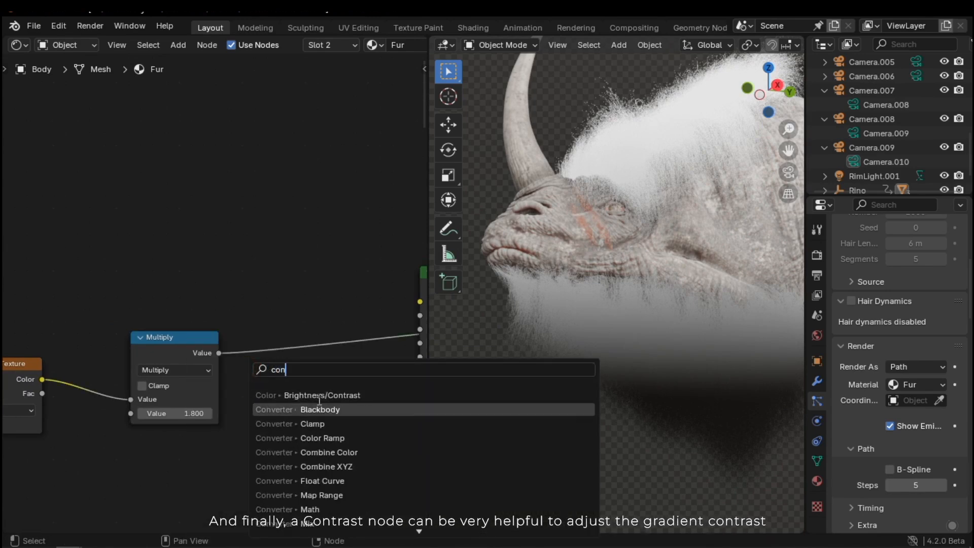
{"action": "left_click", "coordinate": [319, 395]}
{"action": "left_click", "coordinate": [257, 327]}
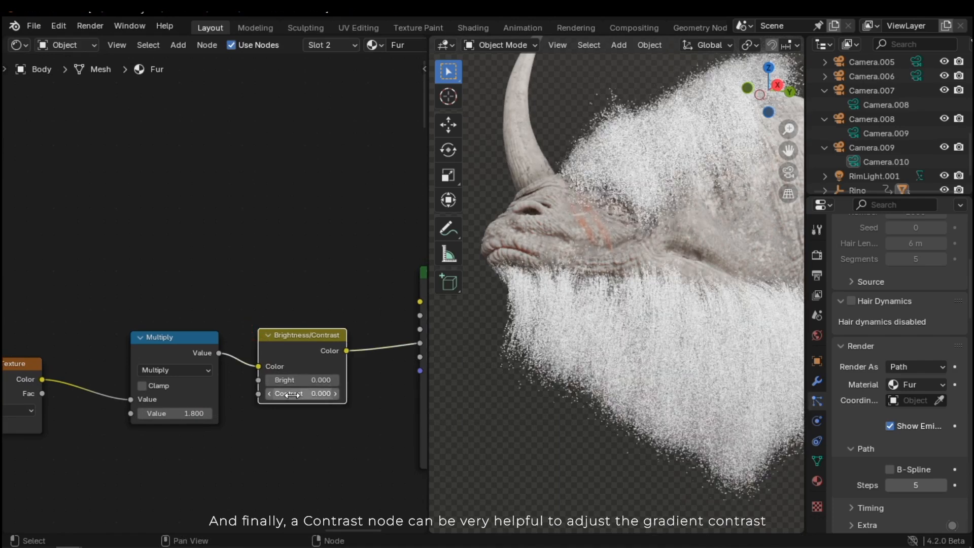
{"action": "mouse_move", "coordinate": [304, 394]}
{"action": "left_mouse_down"}
{"action": "mouse_move", "coordinate": [364, 399]}
{"action": "mouse_move", "coordinate": [285, 398]}
{"action": "mouse_move", "coordinate": [303, 396]}
{"action": "left_mouse_up"}
Connect the Brightness/Contrast node's Color to the Principled BSDF's Base Color and send the shader to the Material Output
{"action": "scroll", "coordinate": [235, 318], "scroll_direction": "down", "scroll_amount": 4}
{"action": "left_click_drag", "start_coordinate": [235, 318], "coordinate": [297, 297]}
{"action": "left_click", "coordinate": [297, 297]}
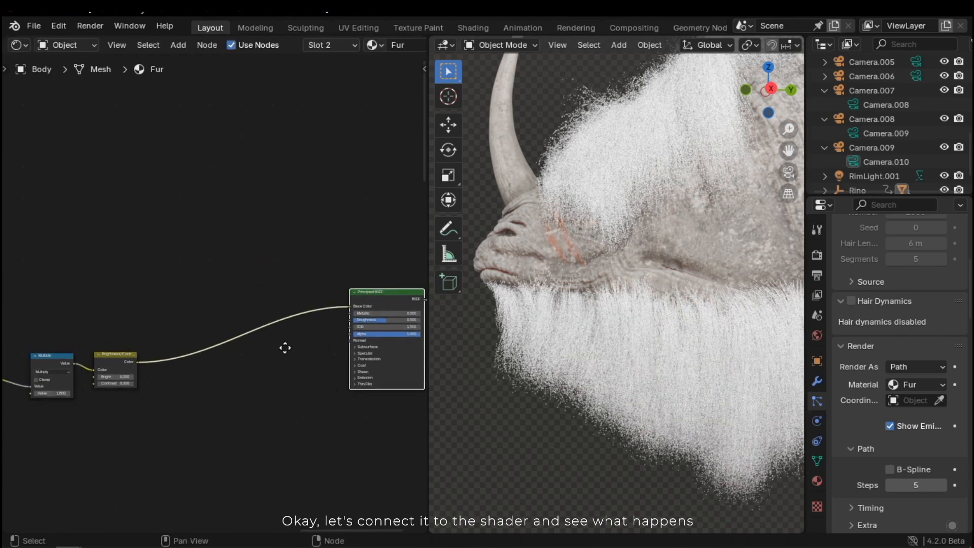
{"action": "middle_click_drag", "start_coordinate": [201, 363], "coordinate": [294, 355]}
{"action": "scroll", "coordinate": [311, 359], "scroll_direction": "up", "scroll_amount": 2}
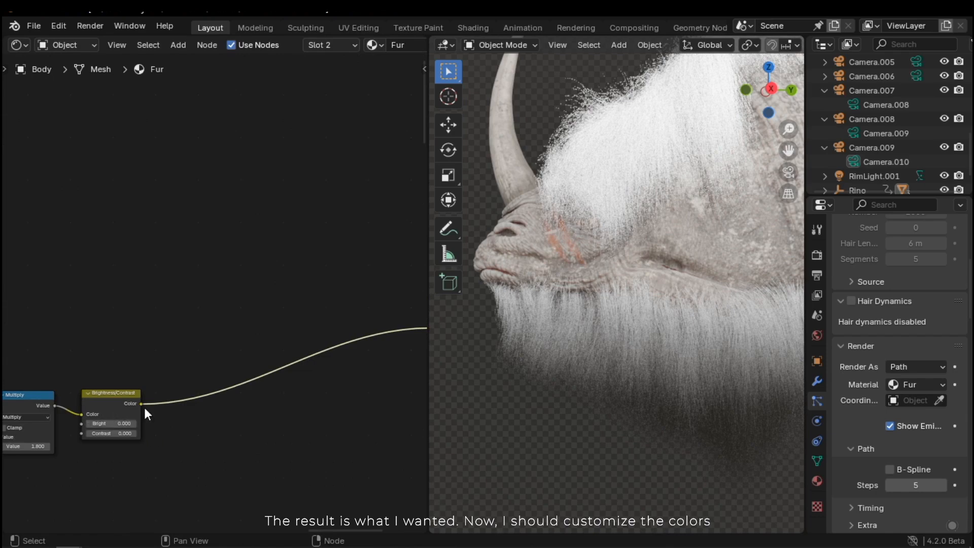
Preview the Brightness/Contrast node on the fur and insert a Mix Color node on its output link
{"action": "middle_click_drag", "start_coordinate": [144, 406], "coordinate": [26, 405]}
{"action": "middle_click_drag", "start_coordinate": [508, 350], "coordinate": [702, 359]}
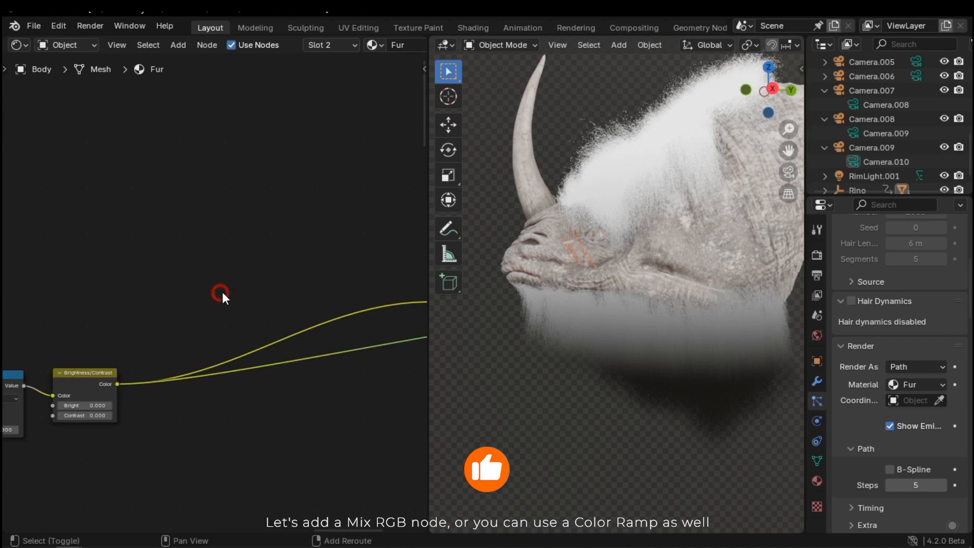
{"action": "key", "text": "shift+a"}
{"action": "left_click", "coordinate": [184, 293]}
{"action": "type", "text": "color"}
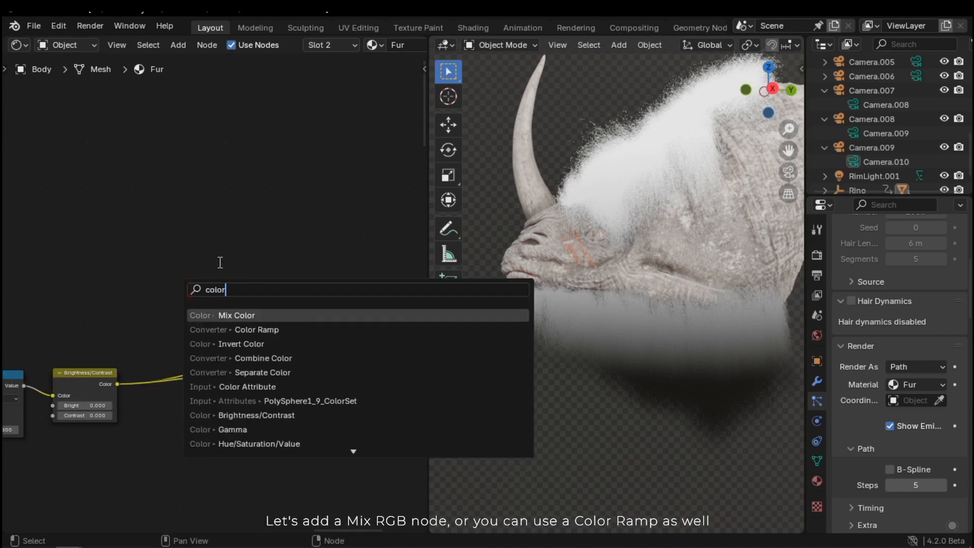
{"action": "left_click", "coordinate": [228, 315]}
{"action": "left_click", "coordinate": [219, 340]}
Cut the link into the Mix node's A input and connect the Brightness/Contrast Color to its Factor instead
{"action": "middle_click_drag", "start_coordinate": [241, 366], "coordinate": [199, 300]}
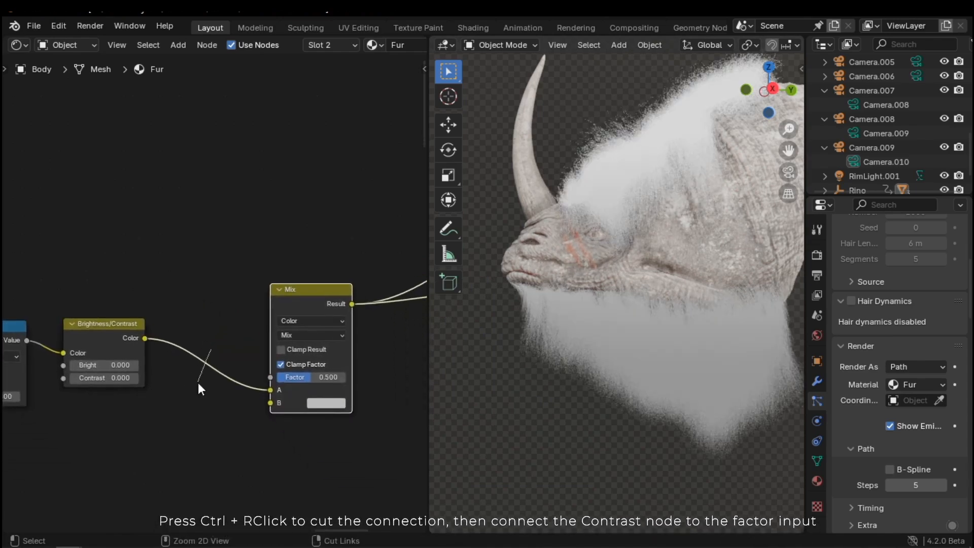
{"action": "right_click_drag", "start_coordinate": [198, 383], "coordinate": [198, 383], "text": "ctrl"}
{"action": "left_click_drag", "start_coordinate": [145, 338], "coordinate": [270, 377]}
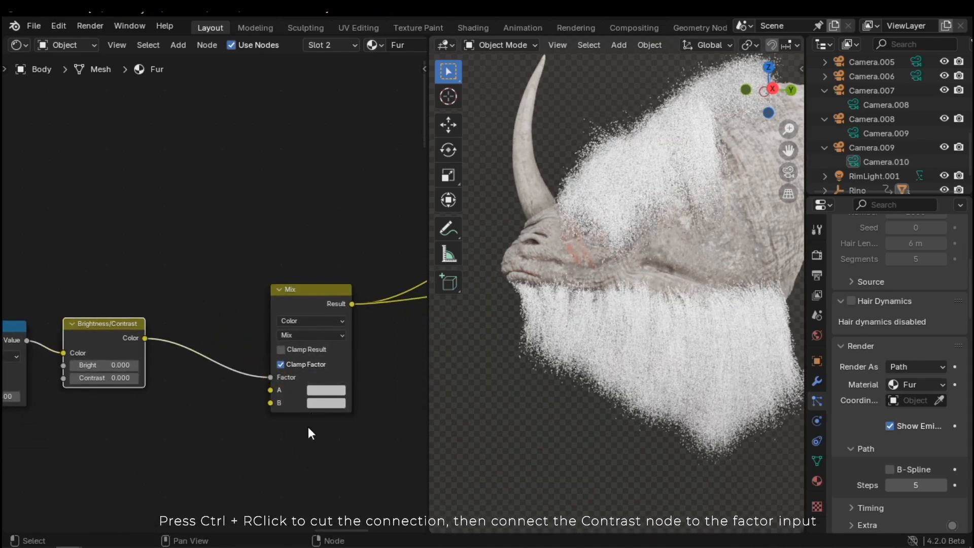
{"action": "scroll", "coordinate": [292, 421], "scroll_direction": "up", "scroll_amount": 2}
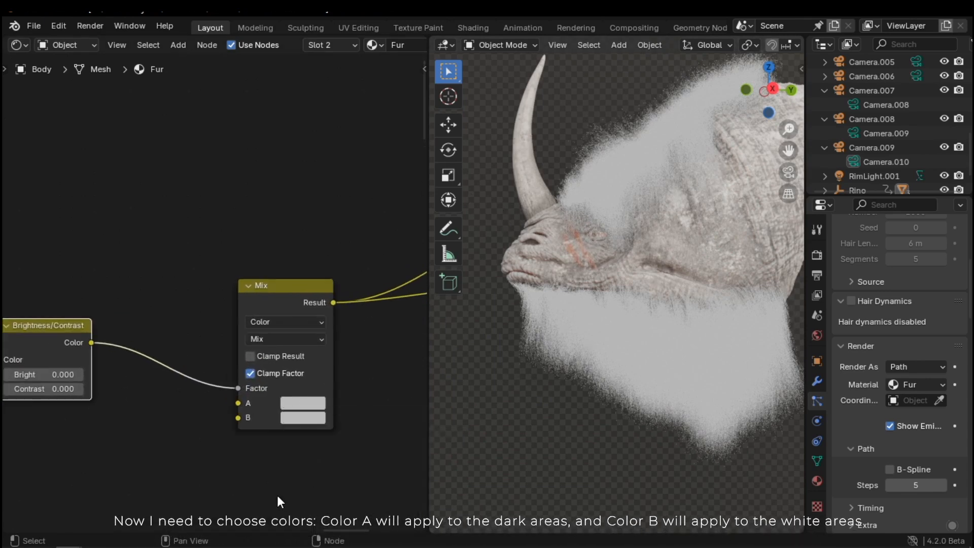
Set the Mix node's color A to a very dark brown with hue 0.102 and saturation 0.774
{"action": "middle_click_drag", "start_coordinate": [310, 466], "coordinate": [325, 467]}
{"action": "left_click", "coordinate": [316, 406]}
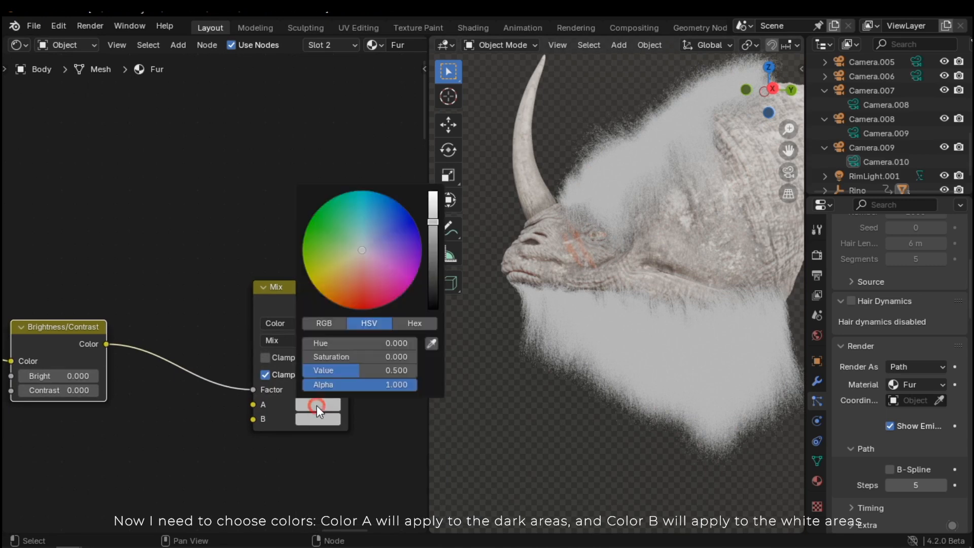
{"action": "left_click_drag", "start_coordinate": [430, 249], "coordinate": [433, 294]}
{"action": "left_click", "coordinate": [339, 279]}
{"action": "left_click", "coordinate": [336, 279]}
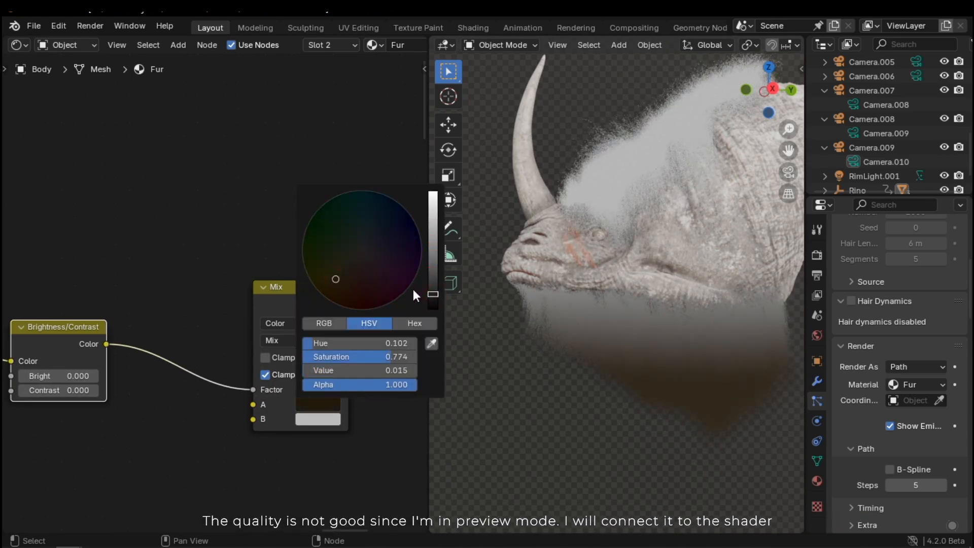
{"action": "left_click", "coordinate": [434, 304]}
{"action": "left_click", "coordinate": [335, 471]}
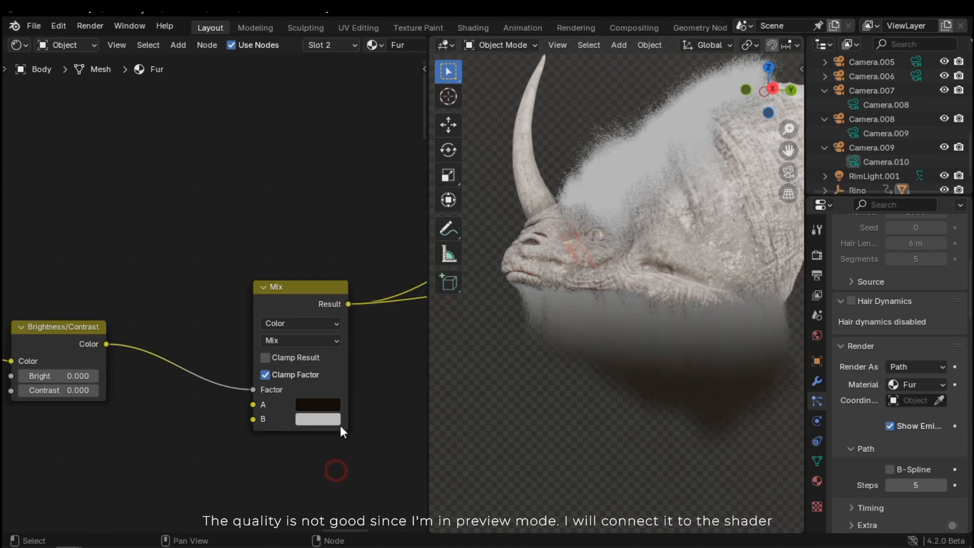
Set the Mix node's color B to a very slightly warm grey with value 0.208
{"action": "left_click", "coordinate": [311, 419]}
{"action": "left_click", "coordinate": [434, 263]}
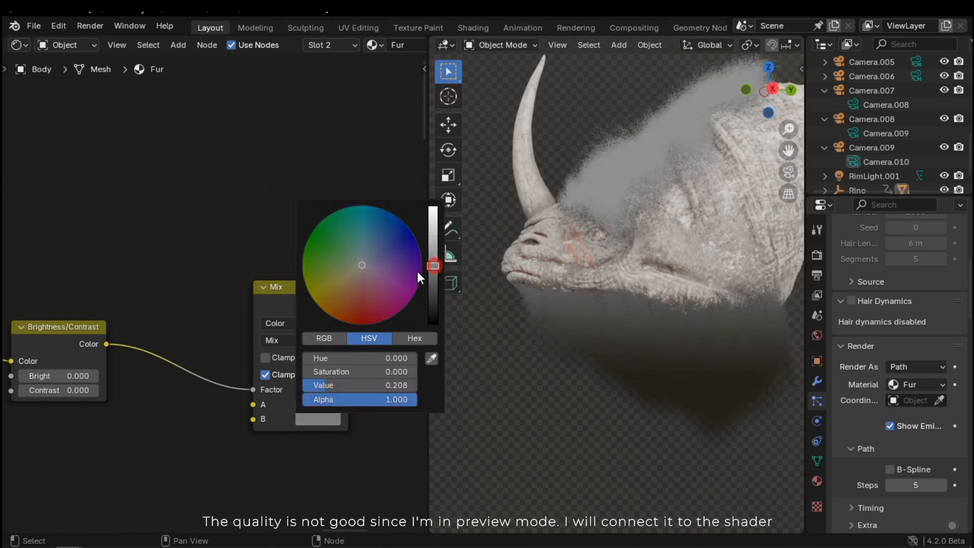
{"action": "left_click", "coordinate": [359, 269]}
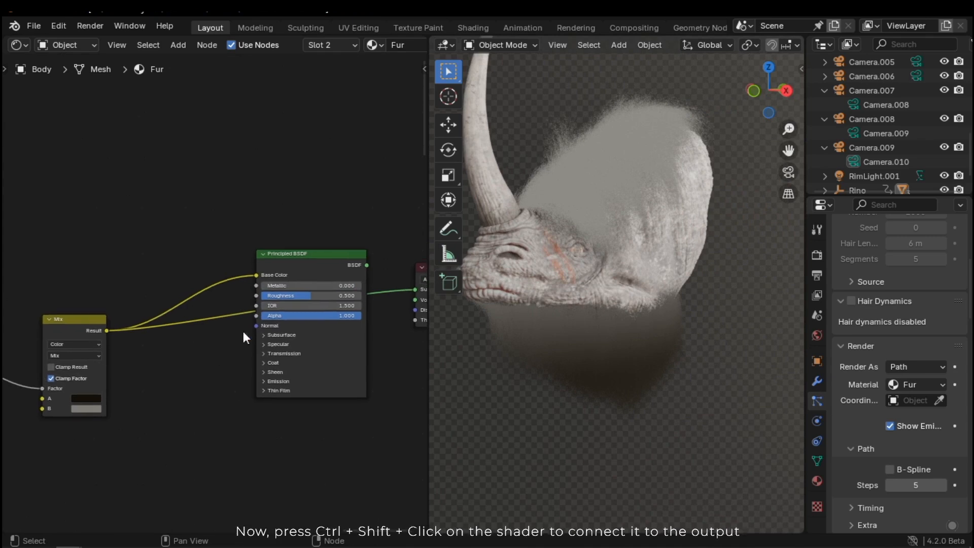
Connect the Principled BSDF to the Material Output and inspect the two-tone fur on the head and back
{"action": "left_click", "coordinate": [293, 260], "text": "ctrl+shift"}
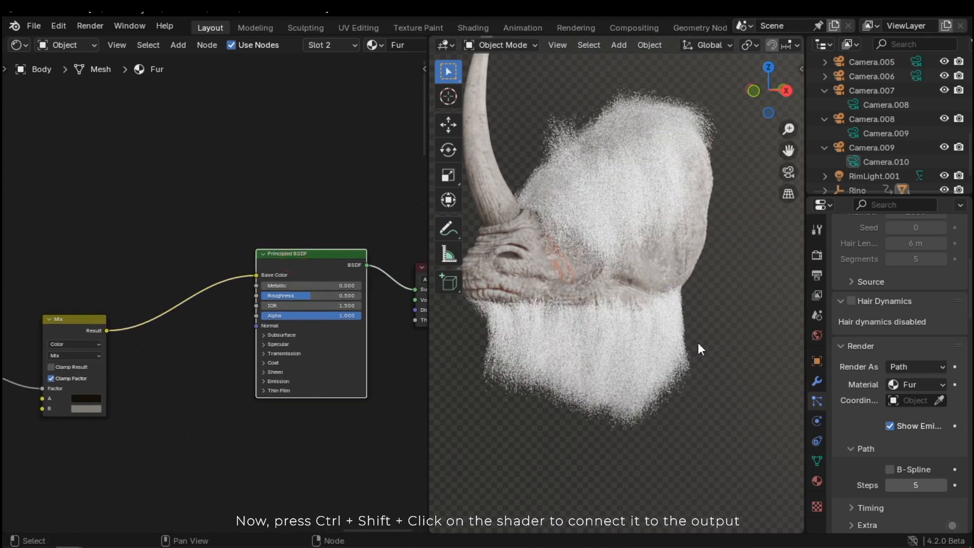
{"action": "middle_click_drag", "start_coordinate": [657, 385], "coordinate": [630, 357]}
{"action": "scroll", "coordinate": [659, 369], "scroll_direction": "up", "scroll_amount": 4}
{"action": "scroll", "coordinate": [650, 355], "scroll_direction": "down", "scroll_amount": 3}
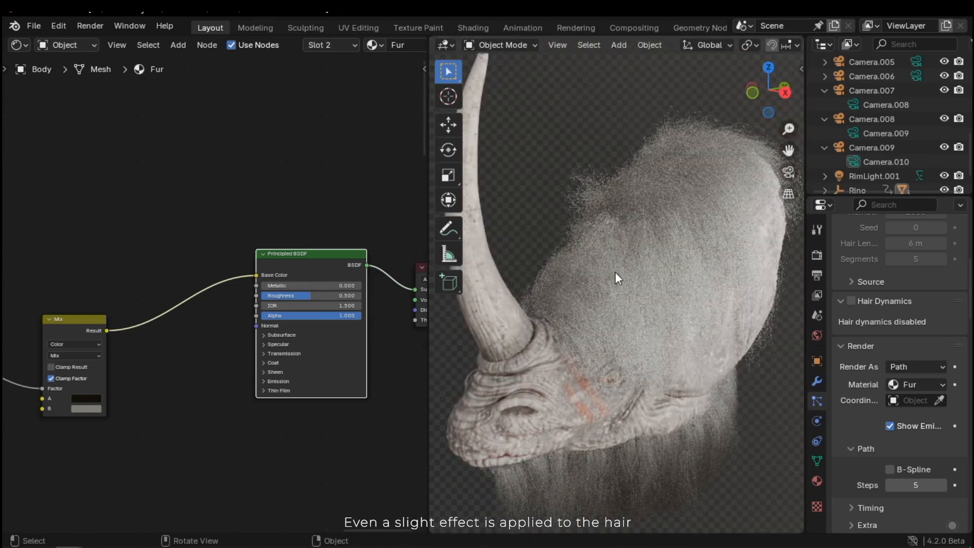
{"action": "scroll", "coordinate": [584, 322], "scroll_direction": "down", "scroll_amount": 2}
{"action": "middle_click_drag", "start_coordinate": [617, 248], "coordinate": [555, 344]}
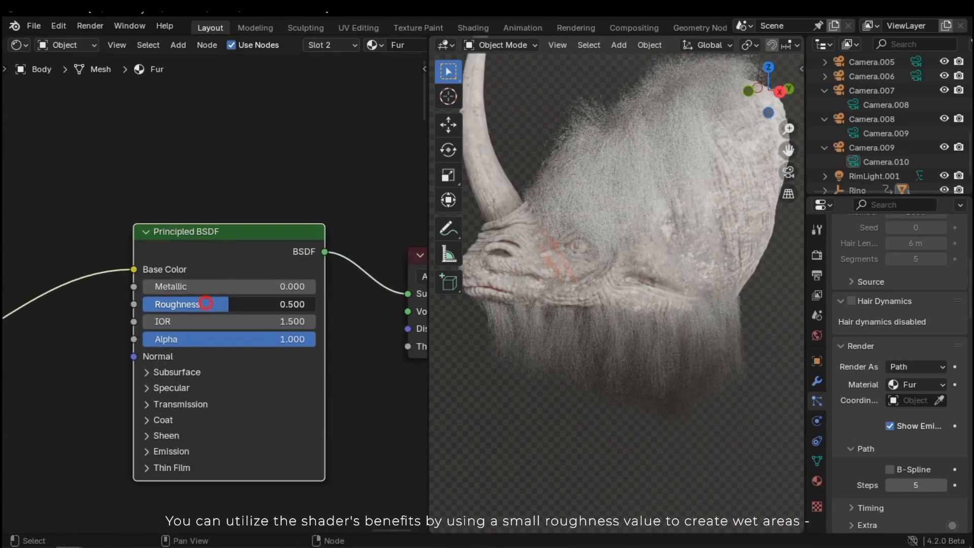
Try a Principled BSDF roughness of 0.132 for wet-looking fur, inspect it, and raise the roughness to 0.845
{"action": "left_click_drag", "start_coordinate": [152, 304], "coordinate": [149, 304]}
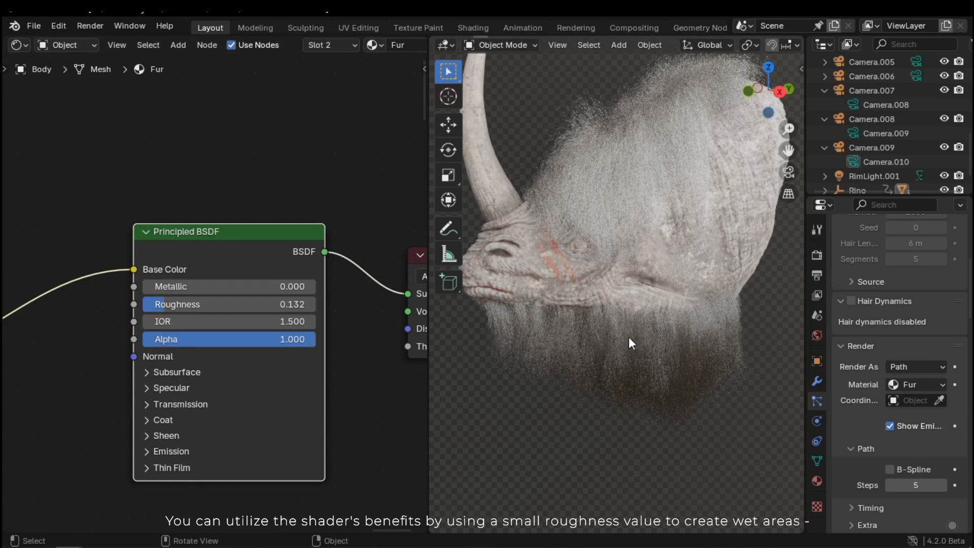
{"action": "middle_click_drag", "start_coordinate": [650, 357], "coordinate": [709, 335]}
{"action": "scroll", "coordinate": [709, 334], "scroll_direction": "up", "scroll_amount": 4}
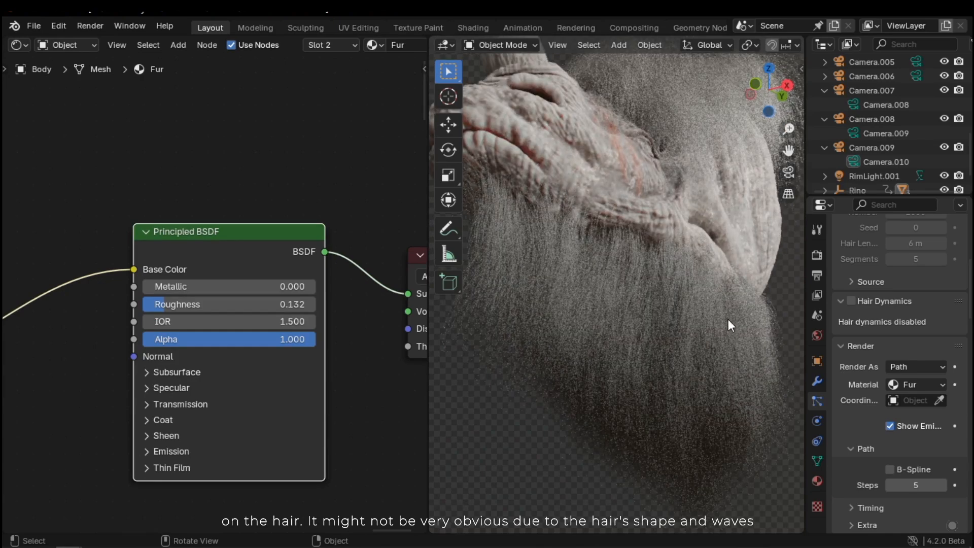
{"action": "middle_click_drag", "start_coordinate": [687, 277], "coordinate": [617, 407]}
{"action": "left_click_drag", "start_coordinate": [174, 306], "coordinate": [224, 304]}
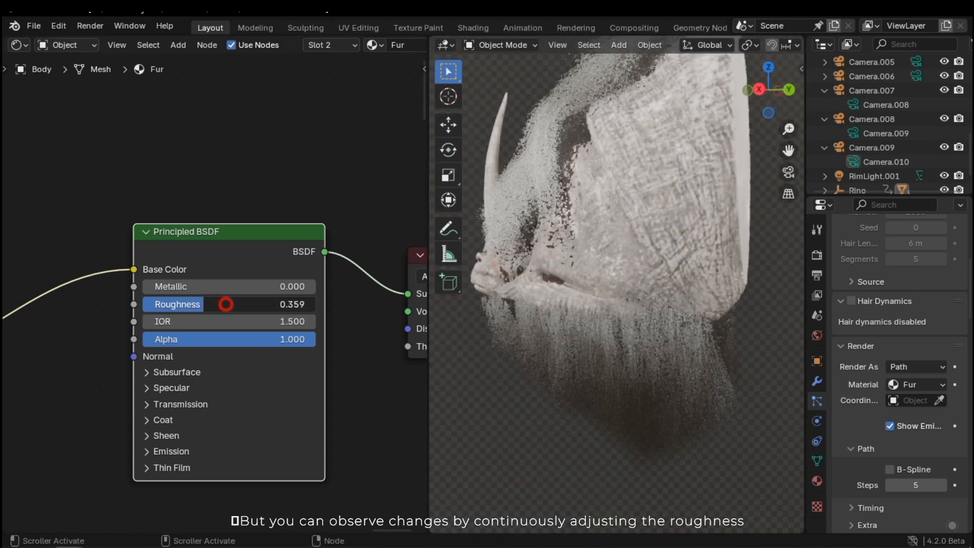
{"action": "mouse_move", "coordinate": [690, 406]}
{"action": "middle_mouse_down"}
{"action": "mouse_move", "coordinate": [718, 416]}
{"action": "mouse_move", "coordinate": [711, 400]}
{"action": "mouse_move", "coordinate": [542, 398]}
{"action": "mouse_move", "coordinate": [688, 424]}
{"action": "middle_mouse_up"}
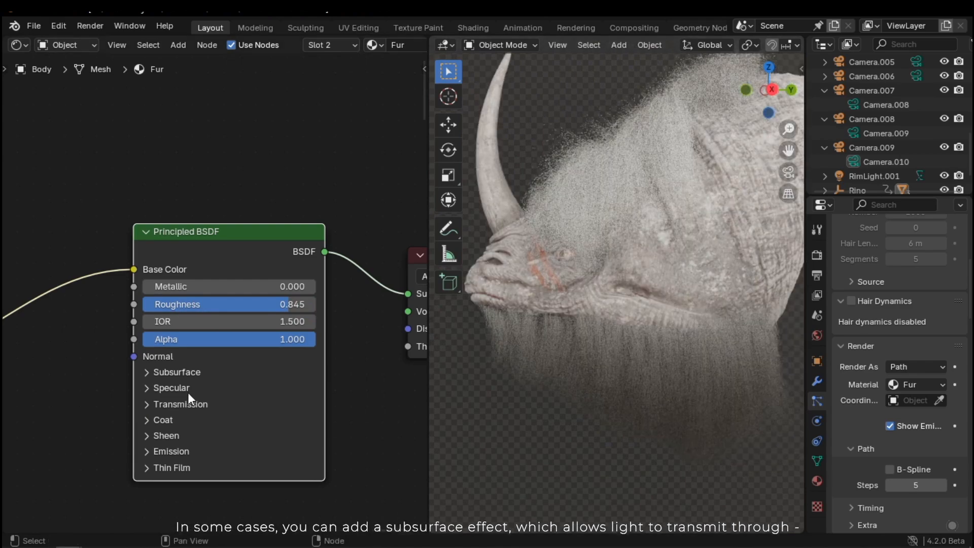
Expand the Principled BSDF's Subsurface settings and set the subsurface weight to 1
{"action": "left_click", "coordinate": [177, 373]}
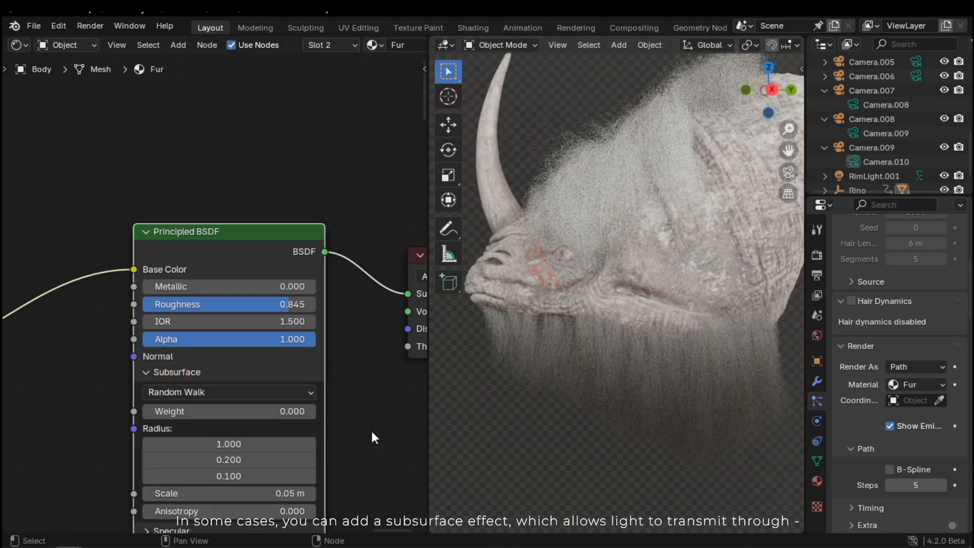
{"action": "scroll", "coordinate": [373, 430], "scroll_direction": "down", "scroll_amount": 3}
{"action": "scroll", "coordinate": [562, 401], "scroll_direction": "up", "scroll_amount": 4}
{"action": "mouse_move", "coordinate": [622, 358]}
{"action": "middle_mouse_down"}
{"action": "mouse_move", "coordinate": [656, 332]}
{"action": "mouse_move", "coordinate": [588, 367]}
{"action": "mouse_move", "coordinate": [754, 328]}
{"action": "mouse_move", "coordinate": [621, 334]}
{"action": "mouse_move", "coordinate": [616, 368]}
{"action": "middle_mouse_up"}
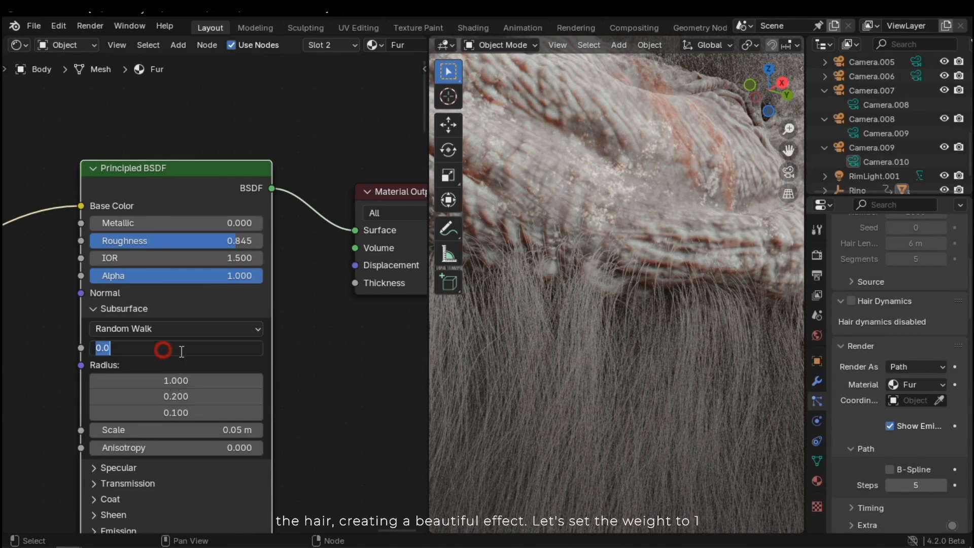
{"action": "left_click", "coordinate": [217, 351]}
{"action": "type", "text": "1"}
{"action": "key", "text": "Return"}
Set the first subsurface radius value to 3 and the scale to 1 m, checking the effect on the fur
{"action": "middle_click_drag", "start_coordinate": [327, 365], "coordinate": [397, 335]}
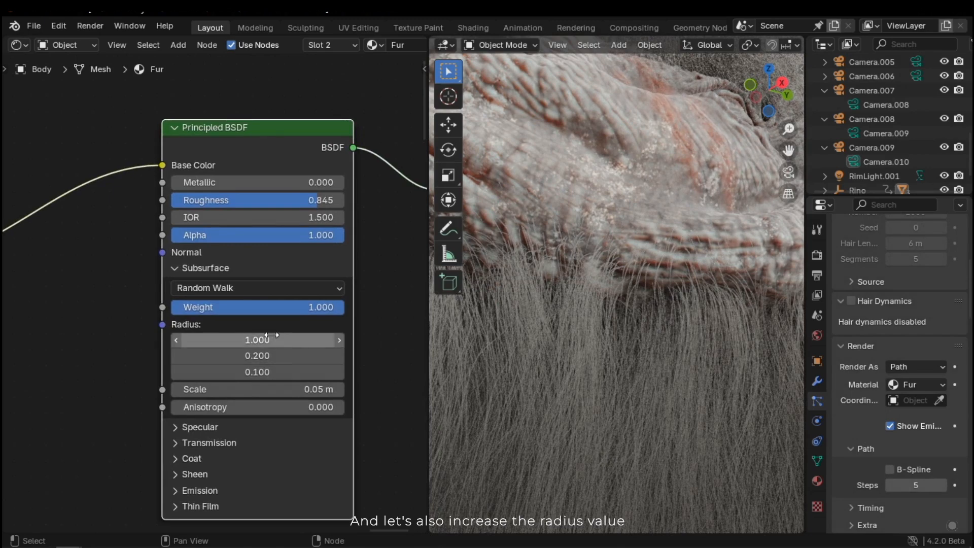
{"action": "type", "text": "3"}
{"action": "key", "text": "Return"}
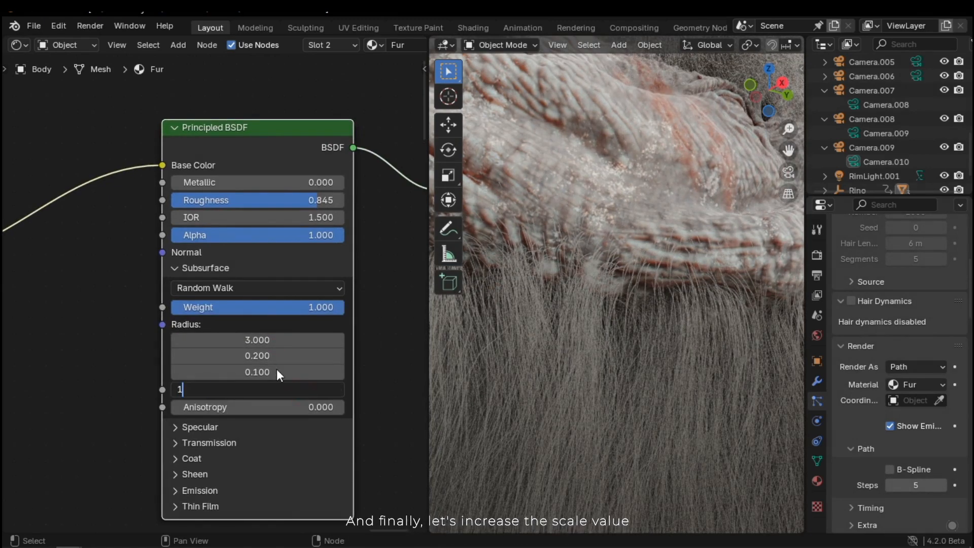
{"action": "type", "text": "1"}
{"action": "key", "text": "Return"}
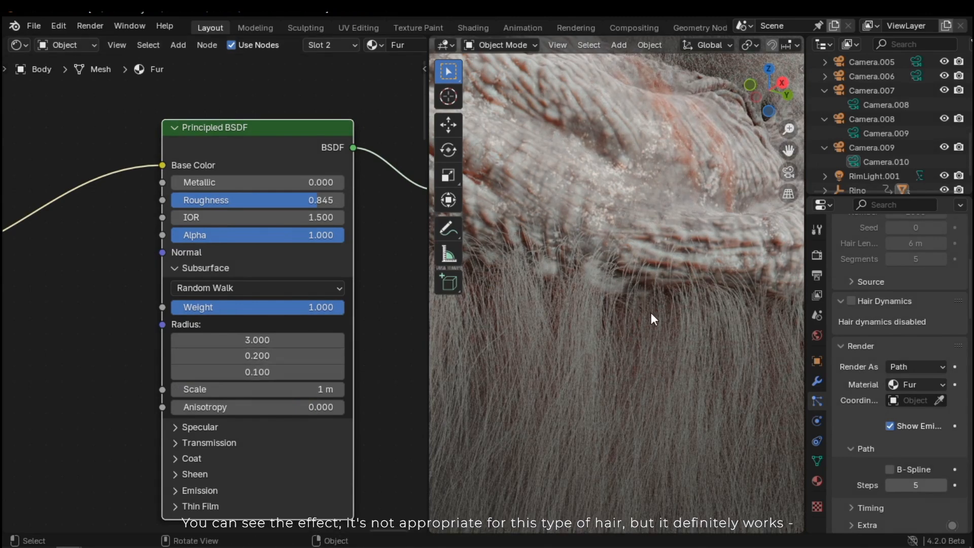
{"action": "scroll", "coordinate": [590, 361], "scroll_direction": "down", "scroll_amount": 2}
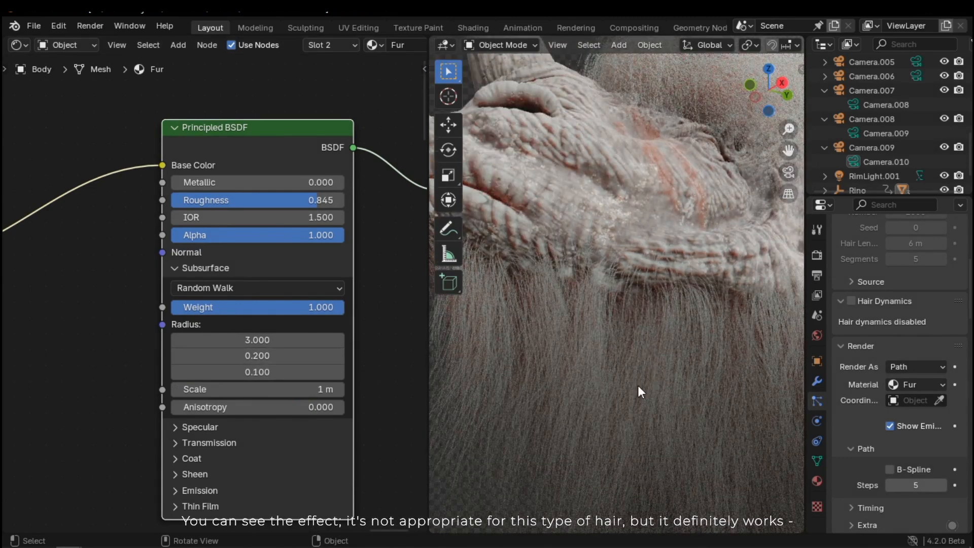
{"action": "middle_click_drag", "start_coordinate": [645, 381], "coordinate": [613, 398]}
{"action": "scroll", "coordinate": [624, 394], "scroll_direction": "down", "scroll_amount": 2}
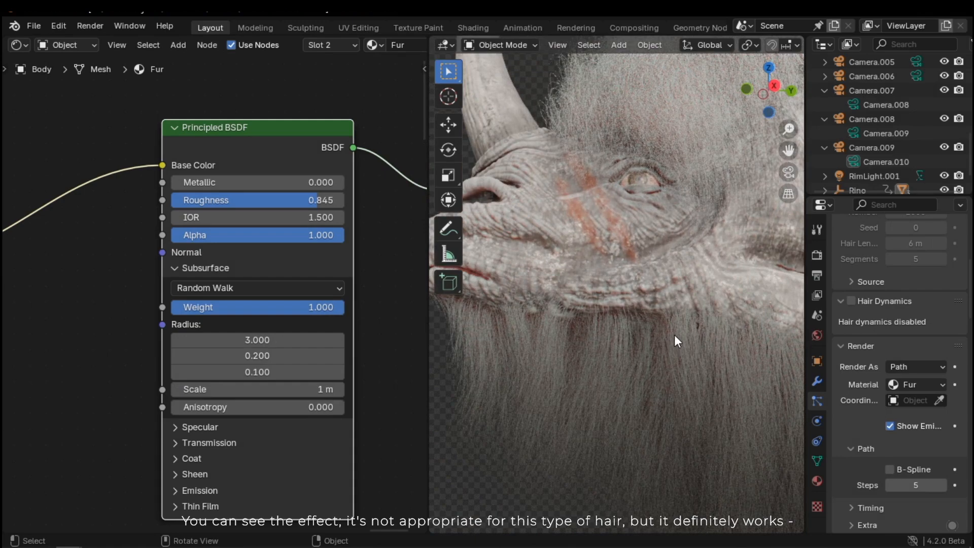
Reduce the Principled BSDF's subsurface scale to 0.7 m, inspect the beard fur, and collapse the Subsurface settings
{"action": "scroll", "coordinate": [659, 348], "scroll_direction": "down", "scroll_amount": 3}
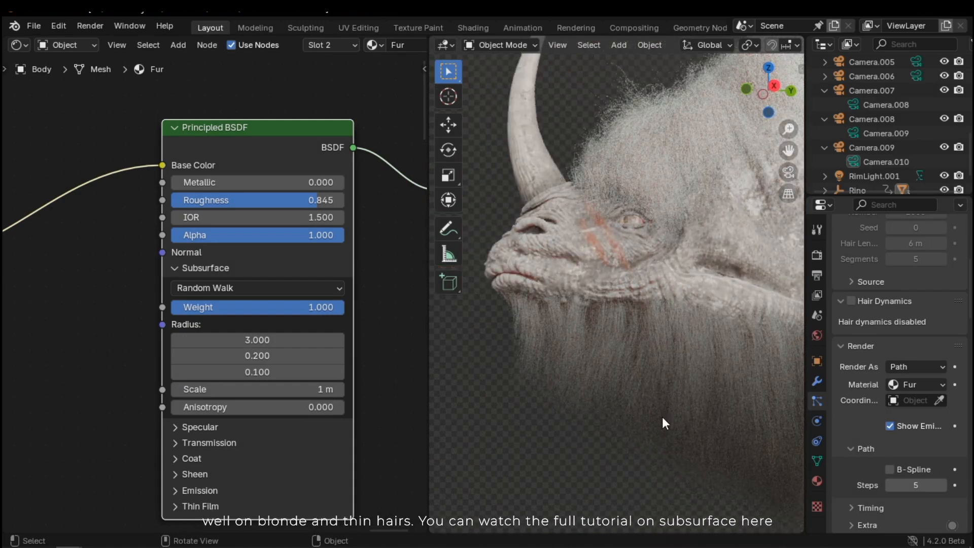
{"action": "middle_click_drag", "start_coordinate": [660, 419], "coordinate": [625, 370]}
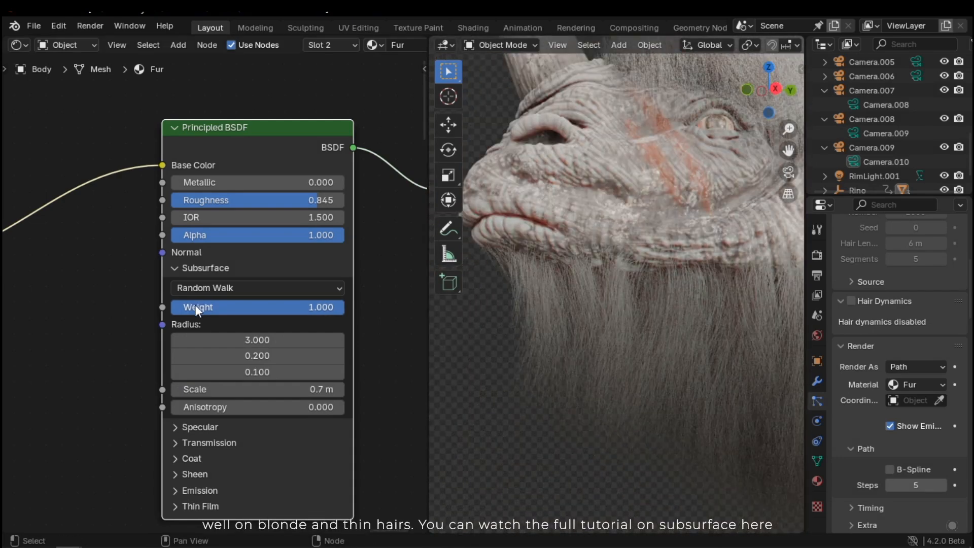
{"action": "left_click", "coordinate": [189, 268]}
Expand the Principled BSDF's Specular settings, compare IOR levels on the fur, and set the IOR Level to 0.332
{"action": "left_click", "coordinate": [196, 284]}
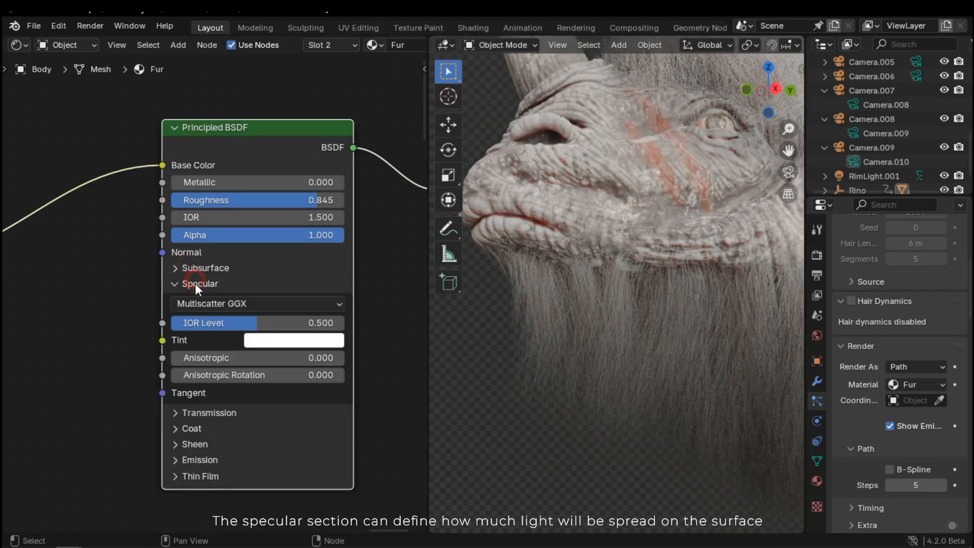
{"action": "middle_click_drag", "start_coordinate": [668, 379], "coordinate": [585, 382]}
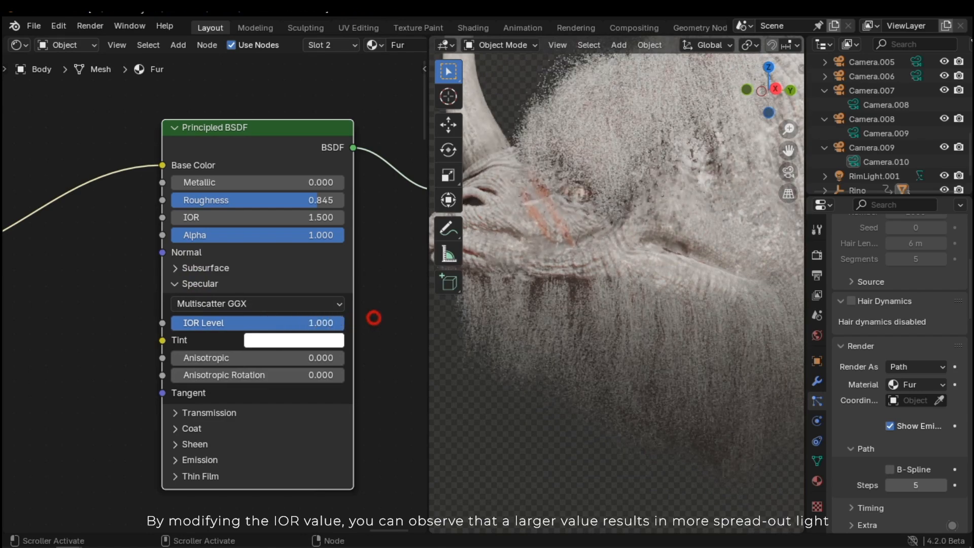
{"action": "left_click_drag", "start_coordinate": [267, 317], "coordinate": [243, 322]}
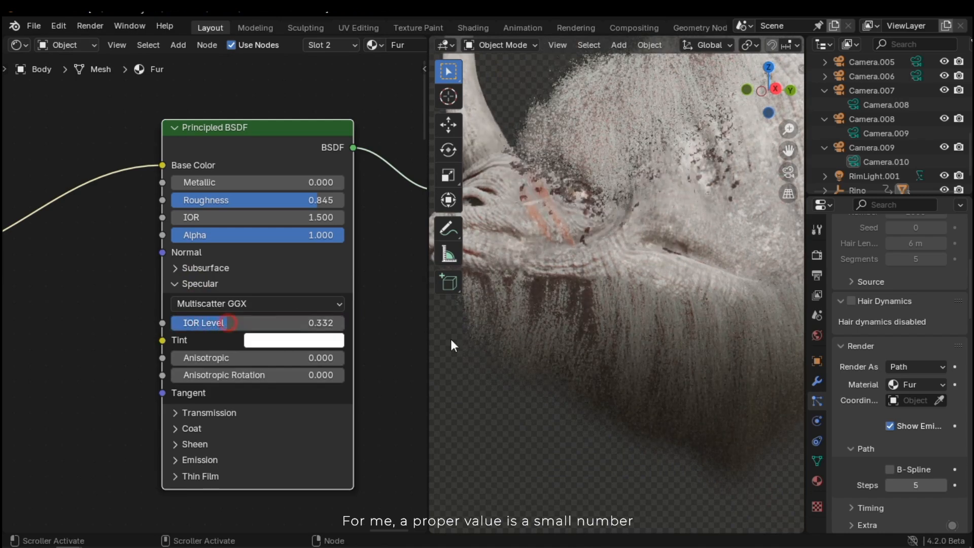
{"action": "scroll", "coordinate": [601, 363], "scroll_direction": "down", "scroll_amount": 5}
{"action": "middle_click_drag", "start_coordinate": [634, 407], "coordinate": [613, 403]}
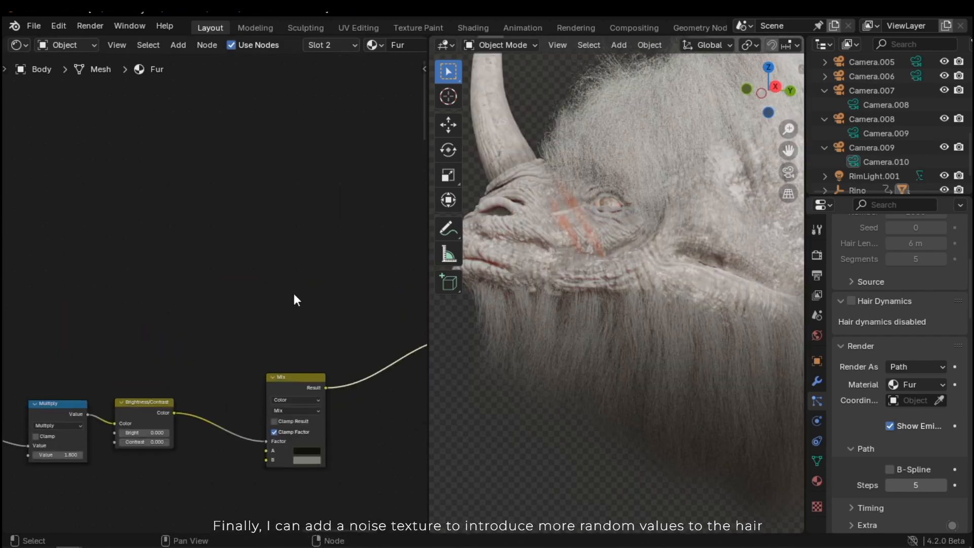
Add a Noise Texture node above the gradient's Brightness/Contrast node and preview it on the fur
{"action": "key", "text": "shift+a"}
{"action": "left_click", "coordinate": [175, 279]}
{"action": "type", "text": "noi"}
{"action": "key", "text": "Return"}
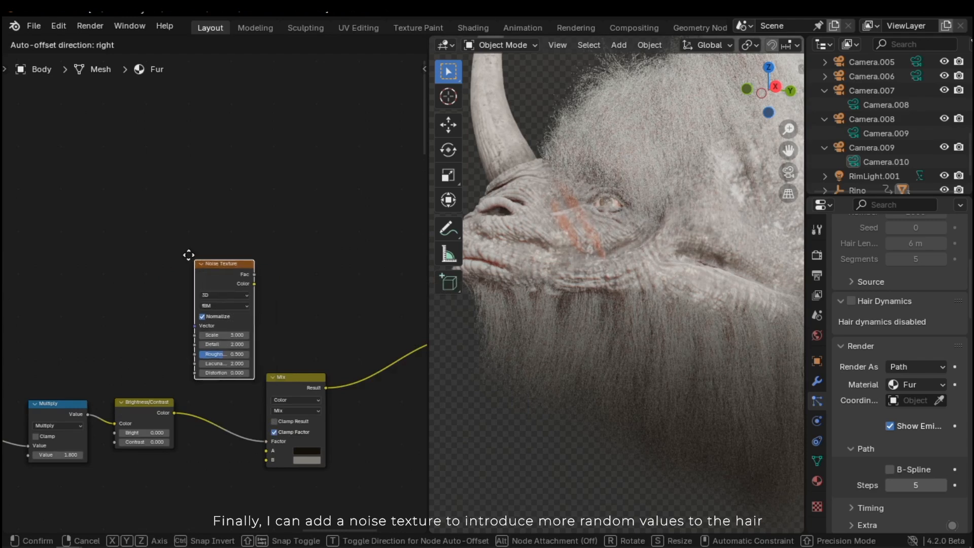
{"action": "left_click", "coordinate": [185, 253]}
{"action": "middle_click_drag", "start_coordinate": [241, 217], "coordinate": [362, 270]}
{"action": "left_click_drag", "start_coordinate": [310, 292], "coordinate": [249, 301]}
{"action": "left_click", "coordinate": [254, 306], "text": "ctrl+shift"}
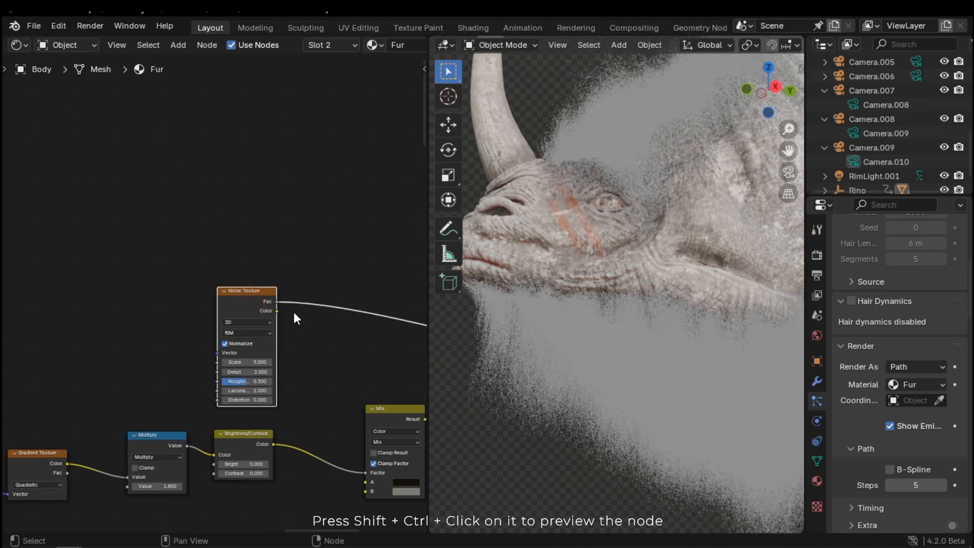
Connect the Texture Coordinate's Object output to the Noise Texture's Vector input
{"action": "scroll", "coordinate": [179, 373], "scroll_direction": "down", "scroll_amount": 4}
{"action": "mouse_move", "coordinate": [195, 370]}
{"action": "middle_mouse_down"}
{"action": "mouse_move", "coordinate": [242, 356]}
{"action": "mouse_move", "coordinate": [328, 294]}
{"action": "mouse_move", "coordinate": [195, 355]}
{"action": "middle_mouse_up"}
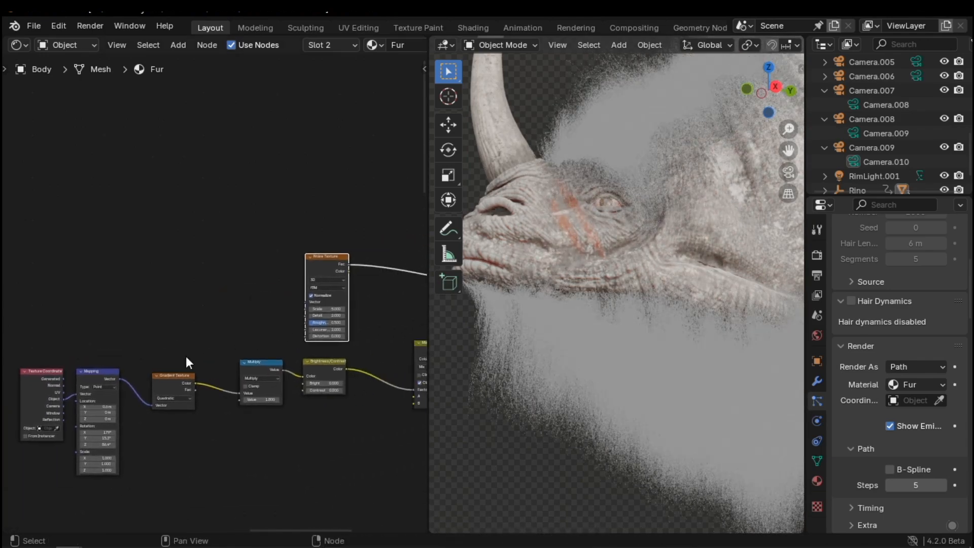
{"action": "scroll", "coordinate": [195, 355], "scroll_direction": "up", "scroll_amount": 2}
{"action": "left_click_drag", "start_coordinate": [38, 417], "coordinate": [322, 304]}
{"action": "middle_click_drag", "start_coordinate": [236, 358], "coordinate": [426, 348]}
{"action": "scroll", "coordinate": [210, 425], "scroll_direction": "up", "scroll_amount": 4}
{"action": "scroll", "coordinate": [251, 400], "scroll_direction": "down", "scroll_amount": 4}
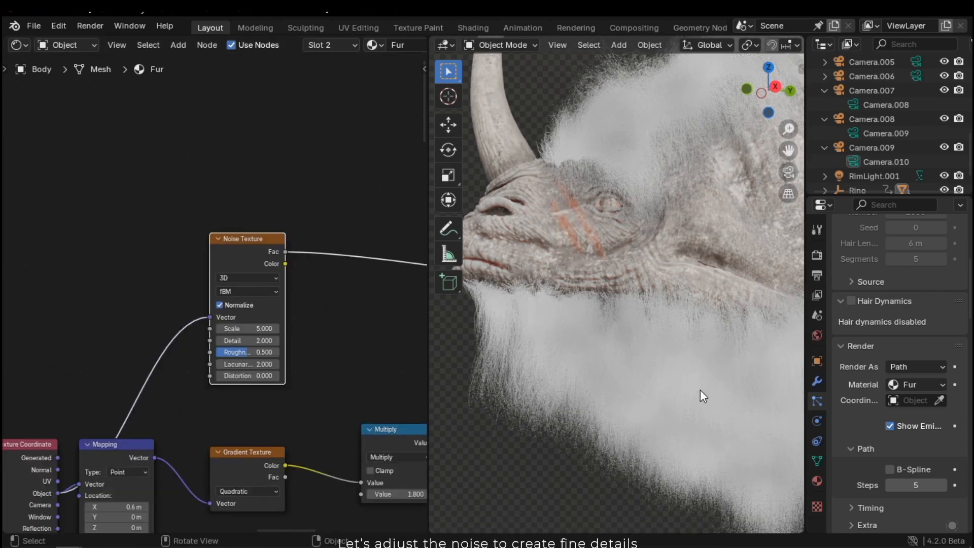
Set the Noise Texture's scale to 6.7, detail to 14.6, roughness to 0.192 and distortion to 39.5, checking the fur up close
{"action": "scroll", "coordinate": [609, 371], "scroll_direction": "up", "scroll_amount": 5}
{"action": "left_click_drag", "start_coordinate": [257, 329], "coordinate": [375, 334]}
{"action": "scroll", "coordinate": [594, 363], "scroll_direction": "up", "scroll_amount": 2}
{"action": "scroll", "coordinate": [591, 356], "scroll_direction": "down", "scroll_amount": 3}
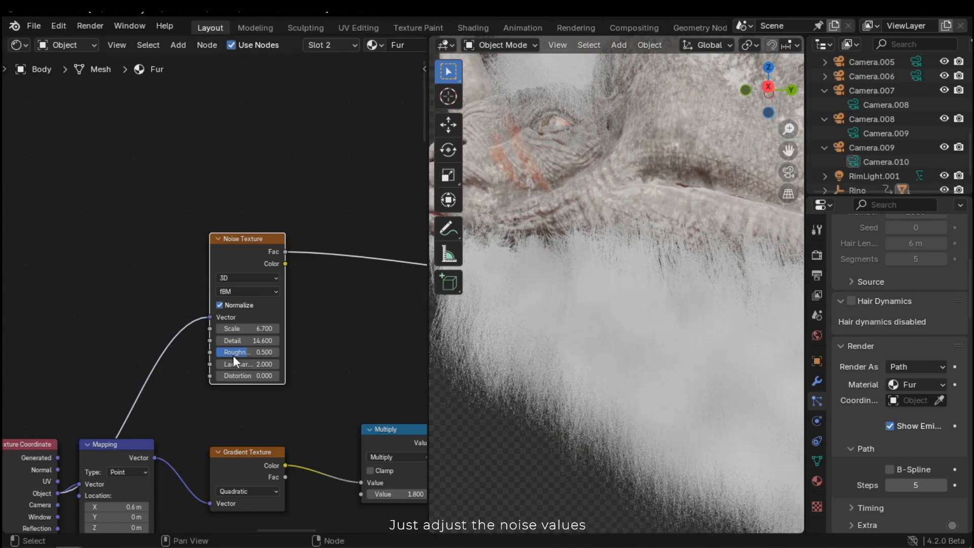
{"action": "left_click_drag", "start_coordinate": [239, 351], "coordinate": [761, 376]}
{"action": "scroll", "coordinate": [571, 289], "scroll_direction": "up", "scroll_amount": 5}
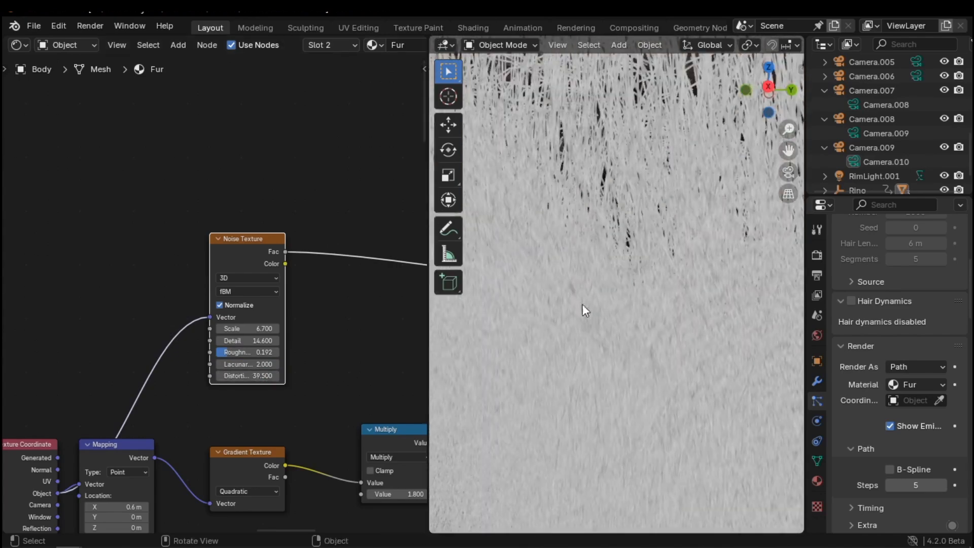
{"action": "scroll", "coordinate": [583, 405], "scroll_direction": "down", "scroll_amount": 6}
{"action": "middle_click_drag", "start_coordinate": [650, 364], "coordinate": [672, 375]}
{"action": "middle_click_drag", "start_coordinate": [672, 376], "coordinate": [553, 373], "text": "shift"}
Insert a Brightness/Contrast node after the Noise Texture and set its contrast to 9.8
{"action": "middle_click_drag", "start_coordinate": [176, 355], "coordinate": [23, 395]}
{"action": "key", "text": "shift+a"}
{"action": "left_click", "coordinate": [202, 336]}
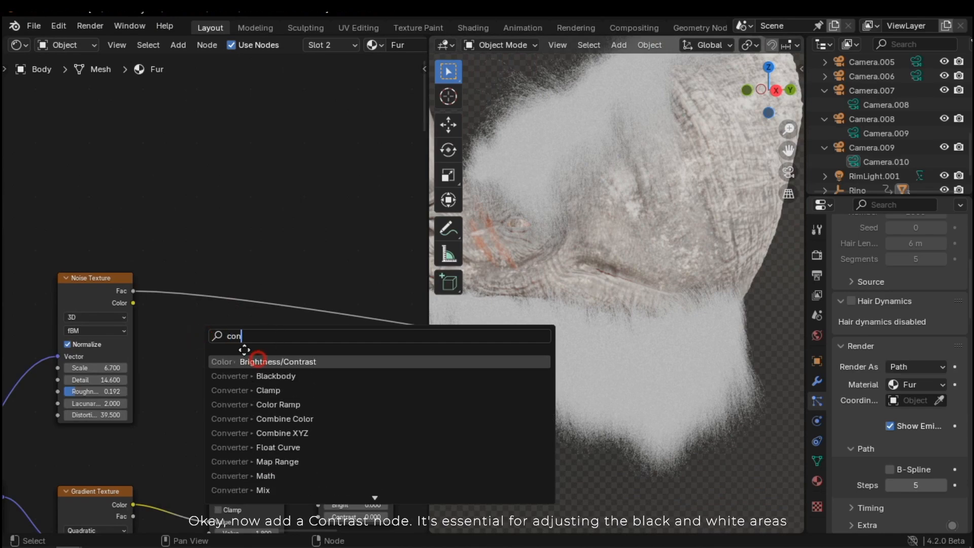
{"action": "left_click", "coordinate": [258, 359]}
{"action": "left_click", "coordinate": [179, 293]}
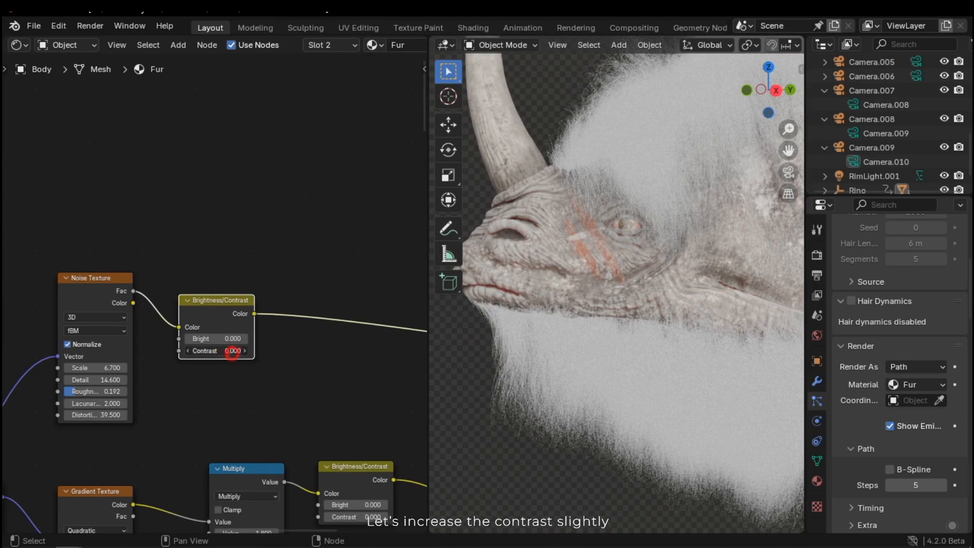
{"action": "left_click_drag", "start_coordinate": [233, 351], "coordinate": [300, 354]}
{"action": "scroll", "coordinate": [672, 413], "scroll_direction": "up", "scroll_amount": 5}
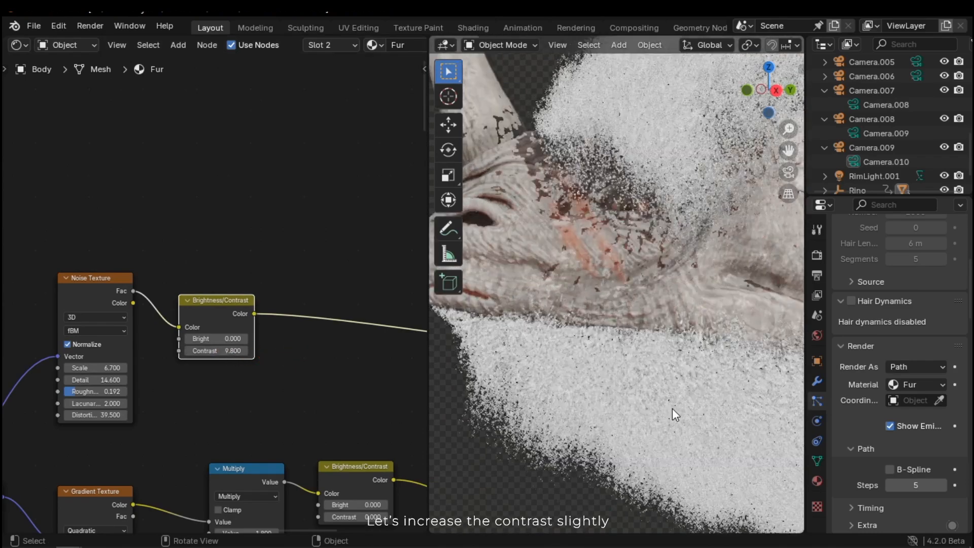
{"action": "scroll", "coordinate": [601, 445], "scroll_direction": "down", "scroll_amount": 6}
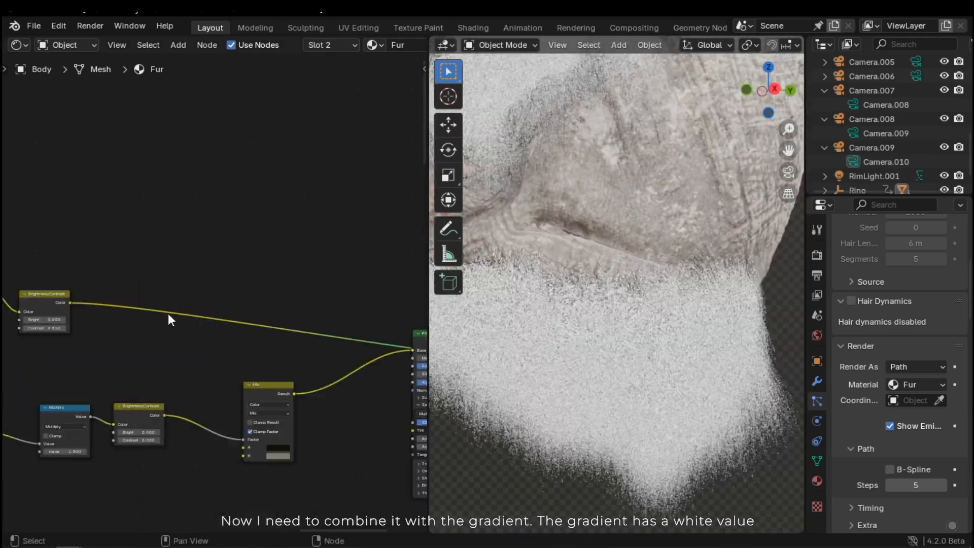
Preview the gradient's Brightness/Contrast output on the fur, followed by the noise's Brightness/Contrast output, to compare the two masks
{"action": "middle_click_drag", "start_coordinate": [205, 379], "coordinate": [317, 388]}
{"action": "scroll", "coordinate": [243, 340], "scroll_direction": "up", "scroll_amount": 3}
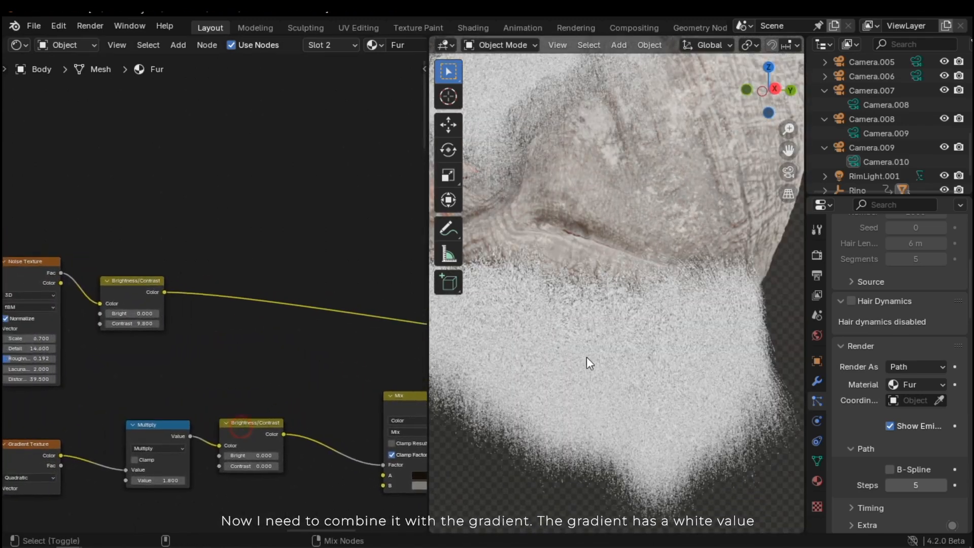
{"action": "left_click", "coordinate": [241, 426], "text": "ctrl+shift"}
{"action": "scroll", "coordinate": [622, 382], "scroll_direction": "down", "scroll_amount": 3}
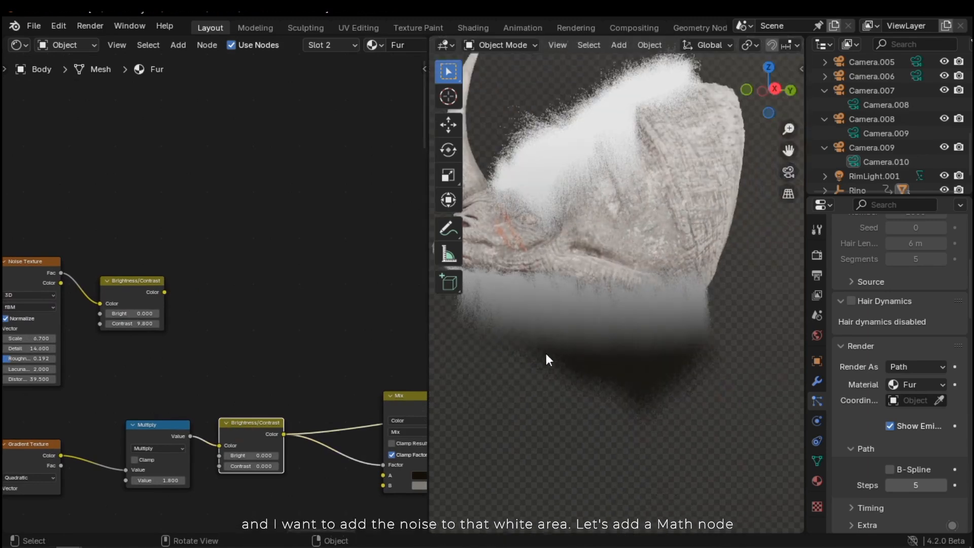
{"action": "left_click", "coordinate": [104, 305], "text": "ctrl+shift"}
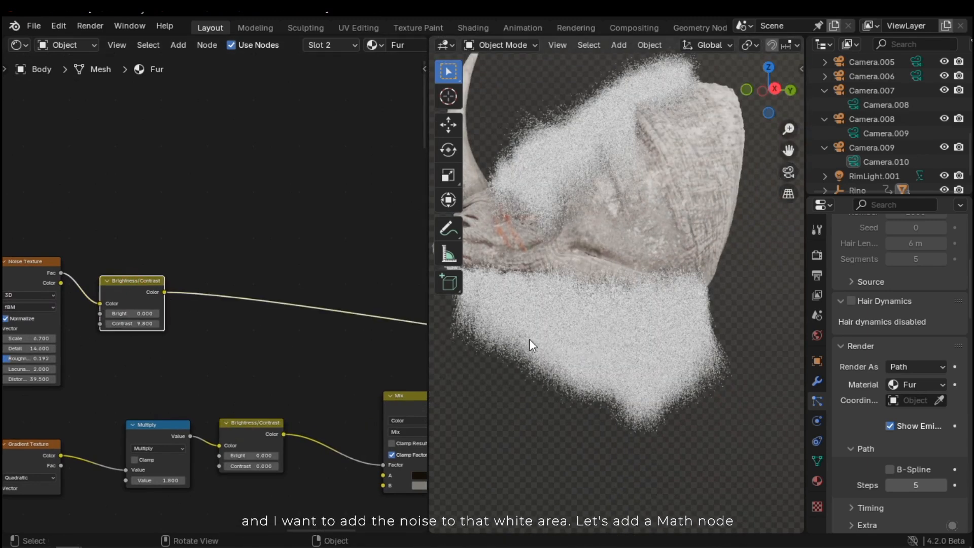
Add a Math node between the noise and gradient branches and set its operation to Multiply
{"action": "key", "text": "shift+a"}
{"action": "left_click", "coordinate": [263, 334]}
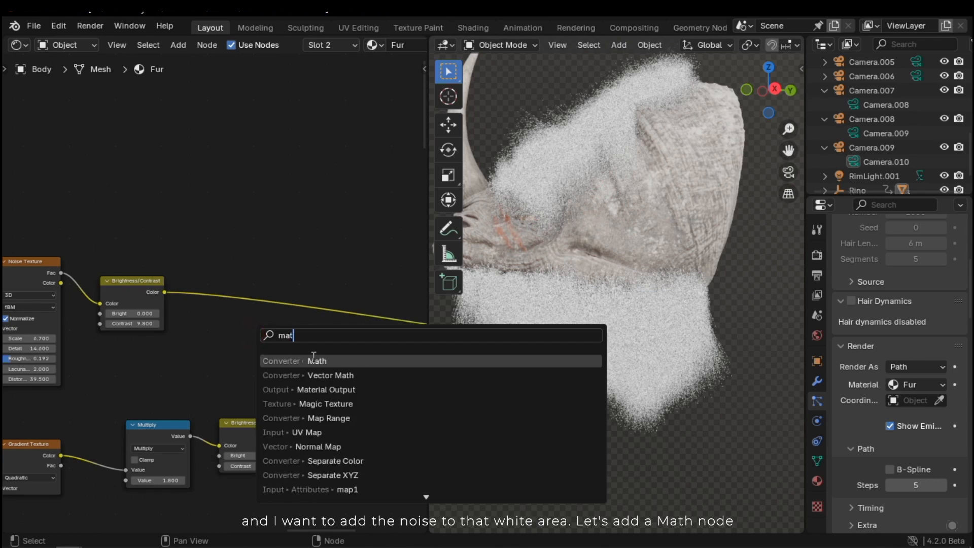
{"action": "left_click", "coordinate": [313, 360]}
{"action": "left_click", "coordinate": [298, 331]}
{"action": "left_click", "coordinate": [315, 358]}
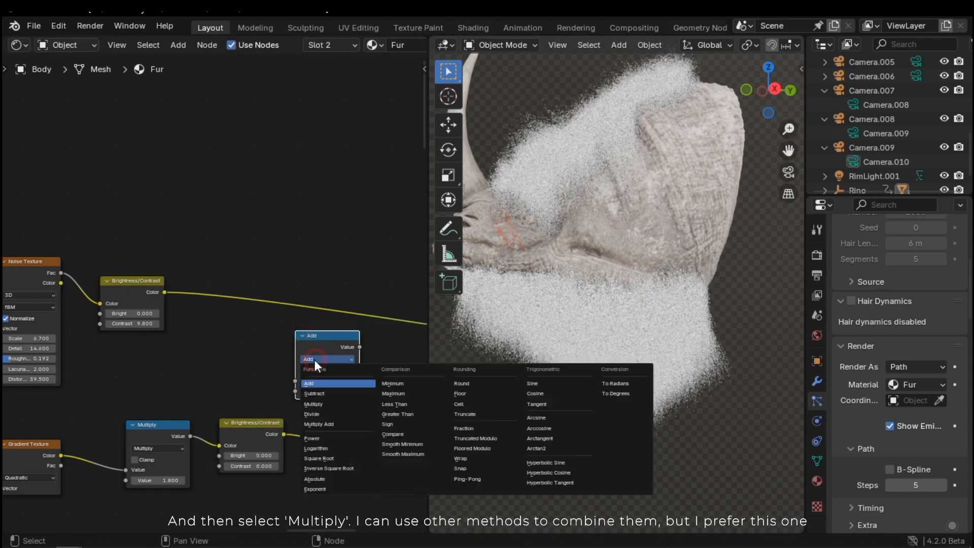
{"action": "left_click", "coordinate": [318, 404]}
Connect the noise's Brightness/Contrast to the new Multiply node's first value and the gradient's Brightness/Contrast to its second
{"action": "scroll", "coordinate": [330, 349], "scroll_direction": "up", "scroll_amount": 2}
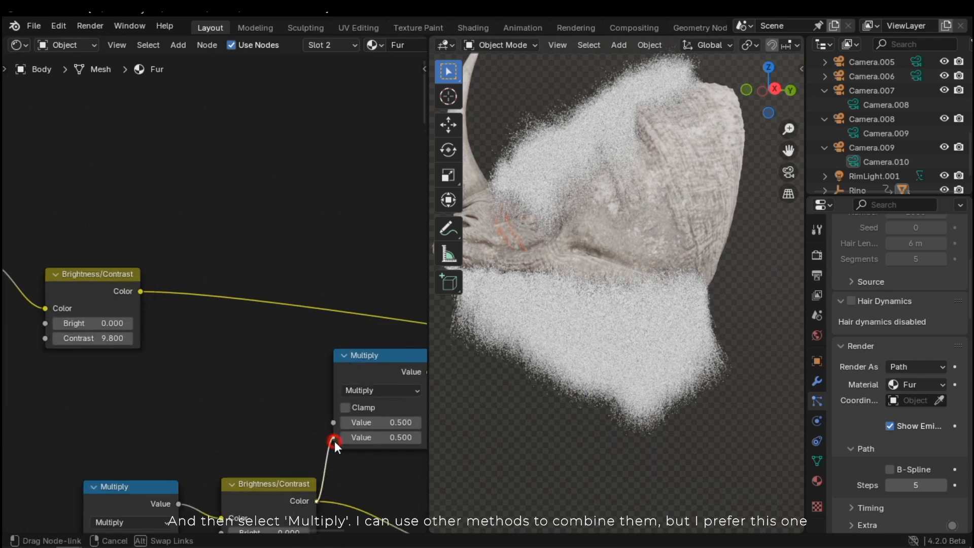
{"action": "left_click_drag", "start_coordinate": [335, 445], "coordinate": [333, 438]}
{"action": "left_click_drag", "start_coordinate": [140, 291], "coordinate": [337, 425]}
{"action": "middle_click_drag", "start_coordinate": [253, 418], "coordinate": [8, 332]}
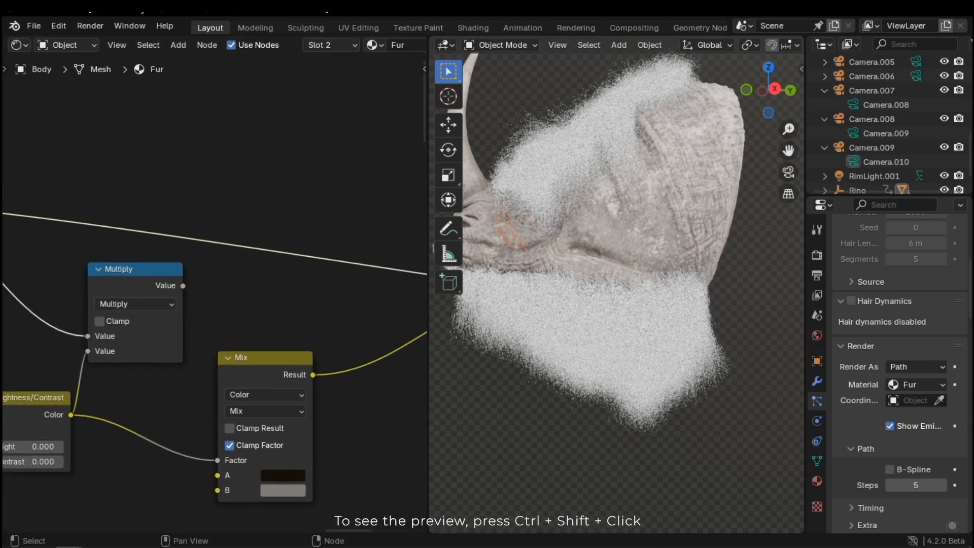
Preview the new Multiply node's output on the head and beard fur
{"action": "left_click", "coordinate": [140, 270], "text": "ctrl+shift"}
{"action": "scroll", "coordinate": [589, 335], "scroll_direction": "up", "scroll_amount": 7}
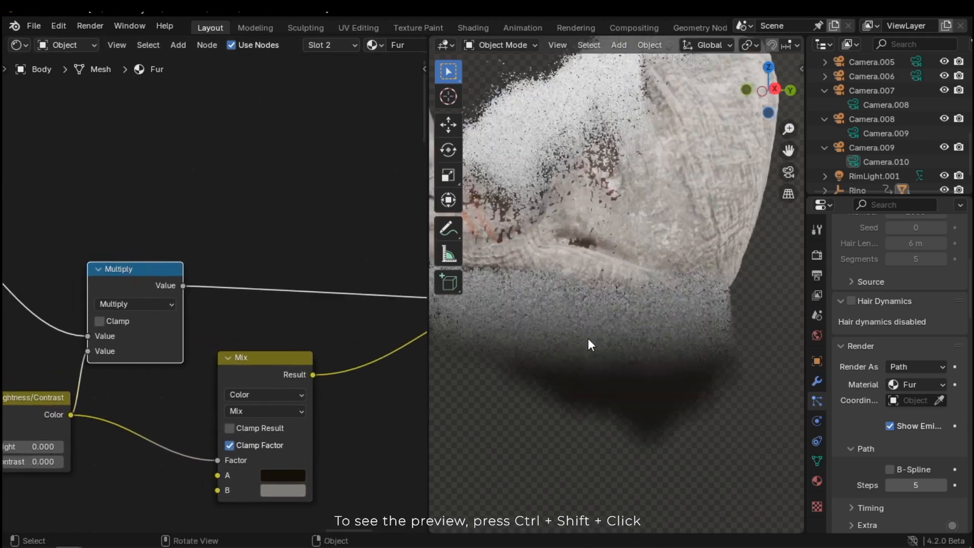
{"action": "scroll", "coordinate": [564, 386], "scroll_direction": "down", "scroll_amount": 5}
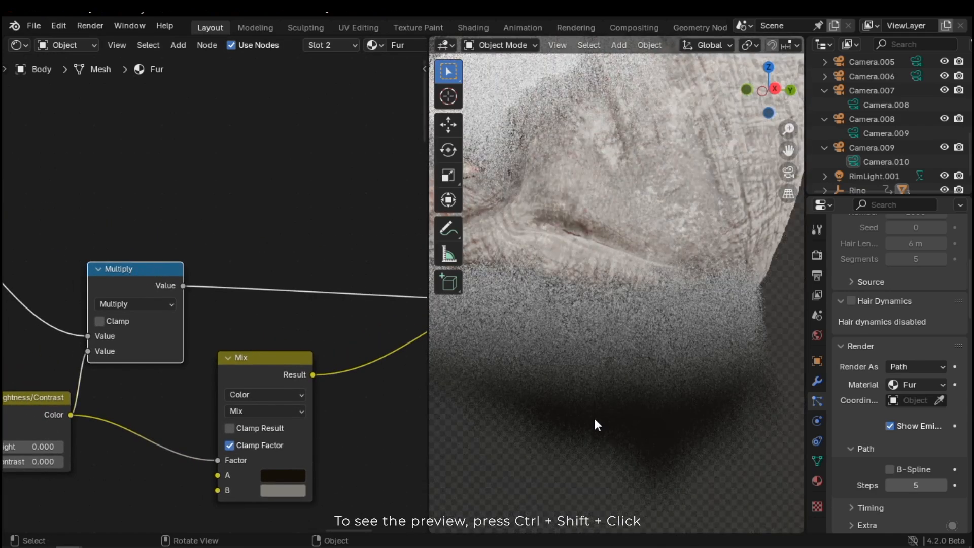
{"action": "scroll", "coordinate": [595, 417], "scroll_direction": "down", "scroll_amount": 3}
{"action": "middle_click_drag", "start_coordinate": [711, 355], "coordinate": [458, 388], "text": "shift"}
Connect the Multiply node's Value to the Mix node's Factor and reconnect the Principled BSDF to the Material Output
{"action": "left_click_drag", "start_coordinate": [183, 286], "coordinate": [223, 449]}
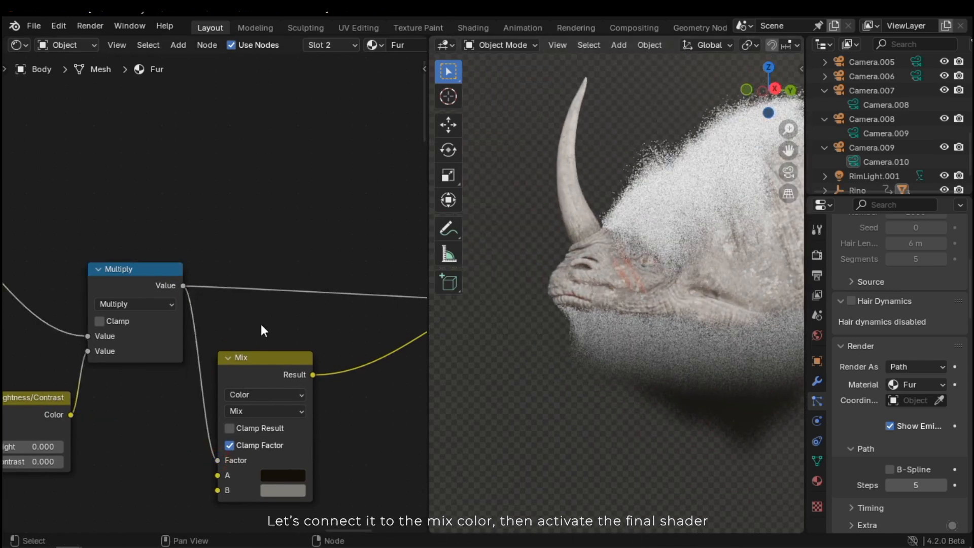
{"action": "scroll", "coordinate": [258, 323], "scroll_direction": "down", "scroll_amount": 2}
{"action": "middle_click_drag", "start_coordinate": [275, 351], "coordinate": [165, 345]}
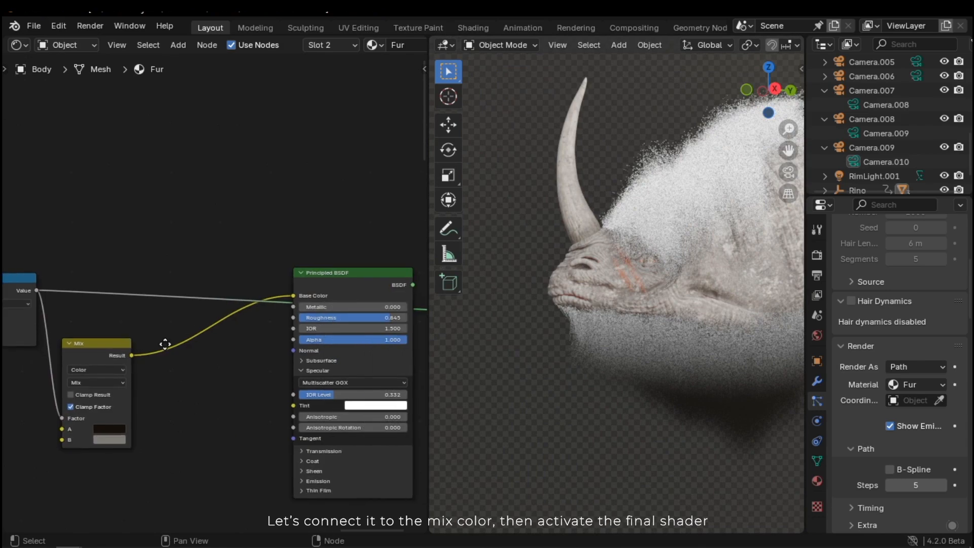
{"action": "left_click", "coordinate": [348, 278], "text": "ctrl+shift"}
Examine the noise variation in the finished fur shader, close up on the beard and from farther away
{"action": "scroll", "coordinate": [244, 349], "scroll_direction": "down", "scroll_amount": 2}
{"action": "scroll", "coordinate": [620, 376], "scroll_direction": "up", "scroll_amount": 3}
{"action": "mouse_move", "coordinate": [692, 400]}
{"action": "middle_mouse_down", "text": "shift"}
{"action": "mouse_move", "coordinate": [620, 376]}
{"action": "mouse_move", "coordinate": [641, 355]}
{"action": "middle_mouse_up", "text": "shift"}
{"action": "scroll", "coordinate": [641, 353], "scroll_direction": "up", "scroll_amount": 4}
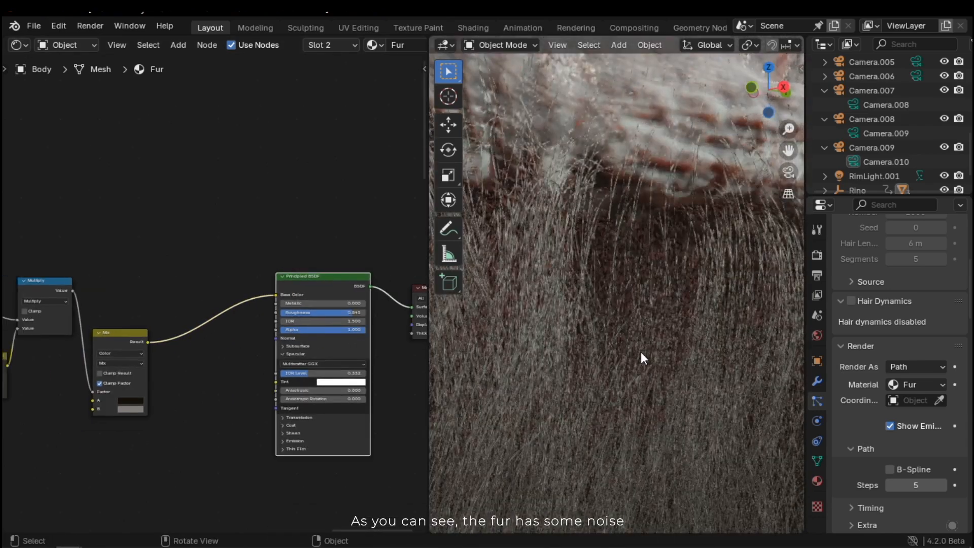
{"action": "scroll", "coordinate": [641, 350], "scroll_direction": "down", "scroll_amount": 2}
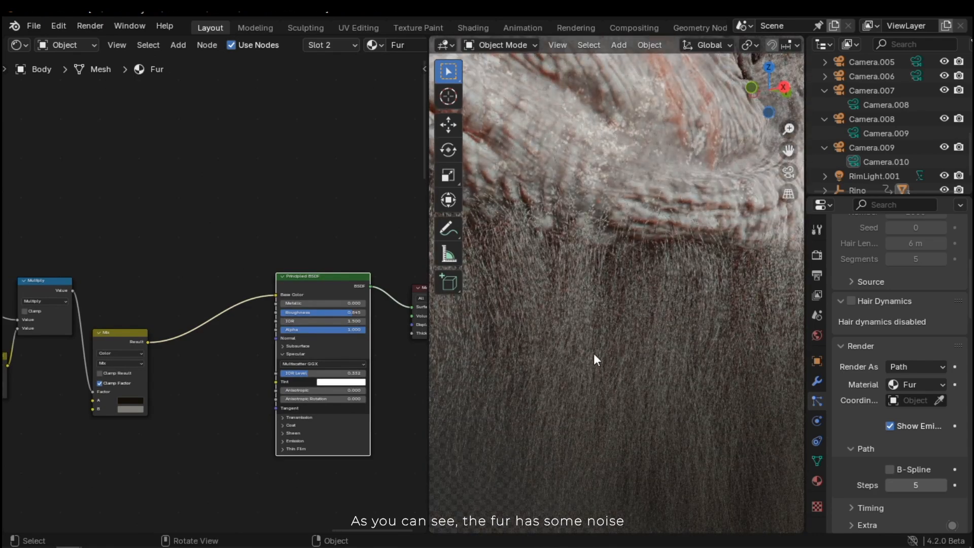
{"action": "middle_click_drag", "start_coordinate": [570, 356], "coordinate": [708, 432]}
{"action": "scroll", "coordinate": [618, 308], "scroll_direction": "down", "scroll_amount": 3}
{"action": "middle_click_drag", "start_coordinate": [617, 307], "coordinate": [645, 399]}
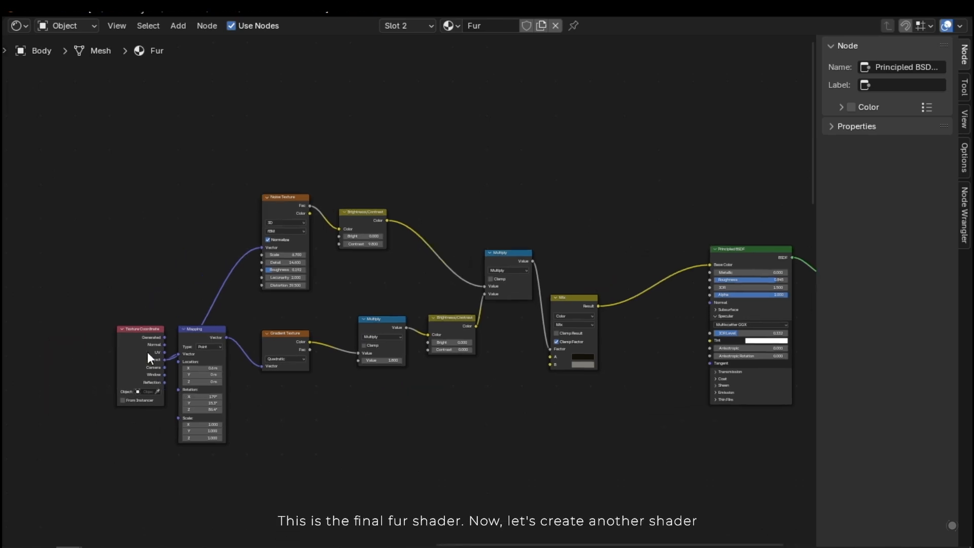
Move the Texture Coordinate node up and outward from the Mapping node to tidy the fur node tree
{"action": "left_click_drag", "start_coordinate": [127, 328], "coordinate": [103, 238]}
{"action": "middle_click_drag", "start_coordinate": [447, 353], "coordinate": [381, 372]}
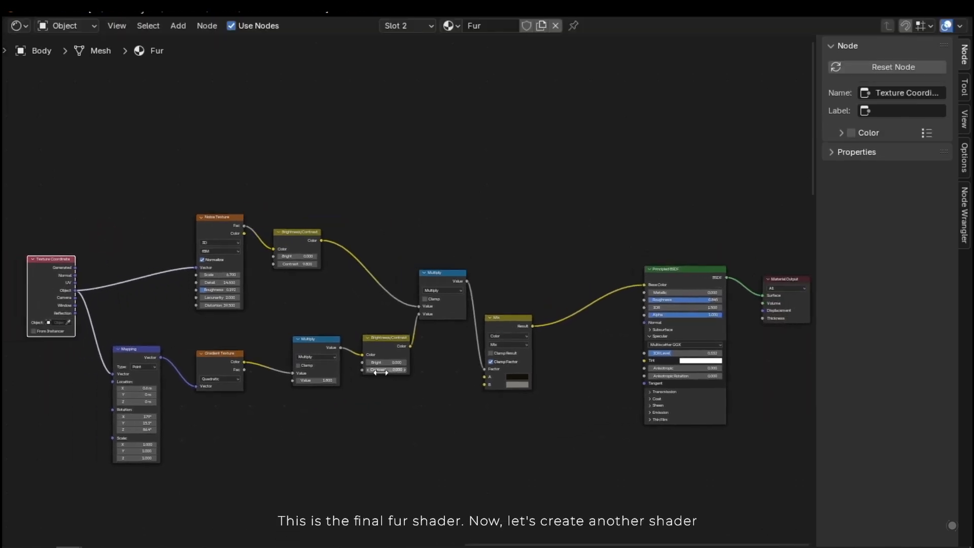
{"action": "left_click", "coordinate": [502, 484]}
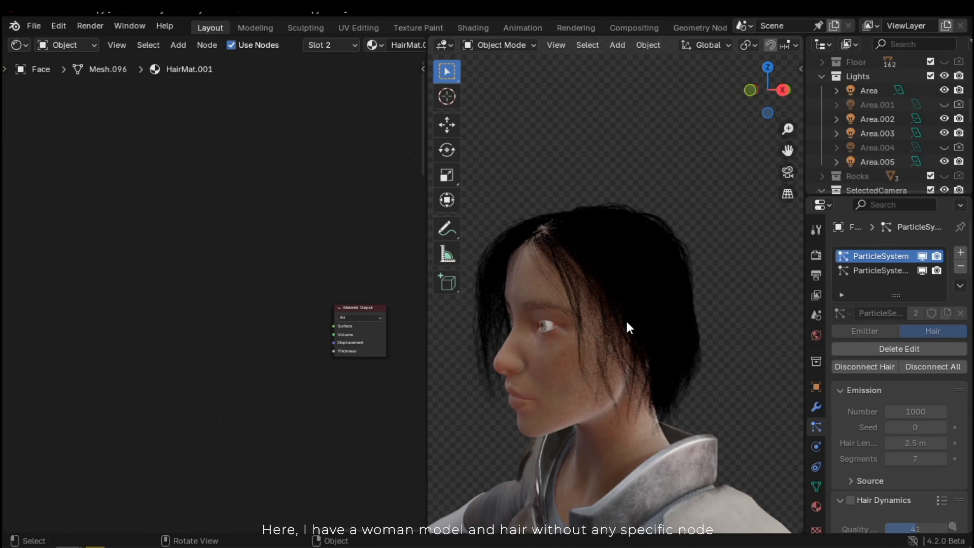
Add a Glossy BSDF node next to the Material Output in the woman's HairMat.001 material
{"action": "middle_click_drag", "start_coordinate": [627, 326], "coordinate": [644, 379]}
{"action": "middle_click_drag", "start_coordinate": [304, 368], "coordinate": [236, 382]}
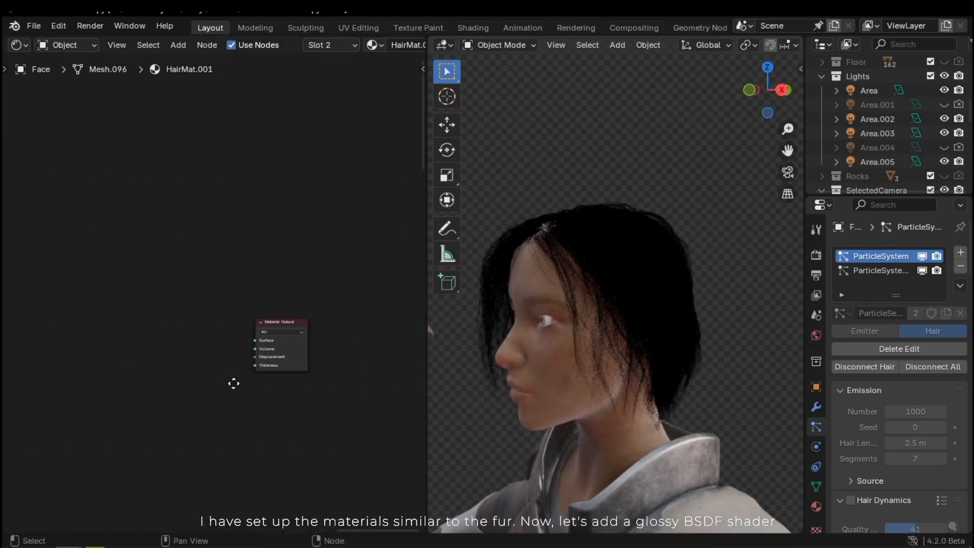
{"action": "mouse_move", "coordinate": [92, 411]}
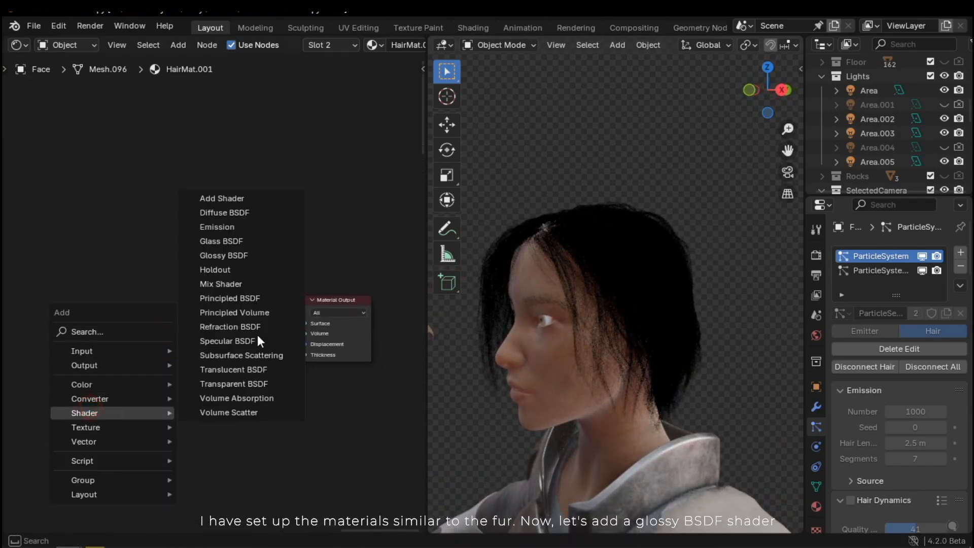
{"action": "left_click", "coordinate": [239, 254]}
{"action": "left_click", "coordinate": [152, 294]}
{"action": "scroll", "coordinate": [659, 282], "scroll_direction": "up", "scroll_amount": 2}
{"action": "middle_click_drag", "start_coordinate": [660, 281], "coordinate": [541, 325]}
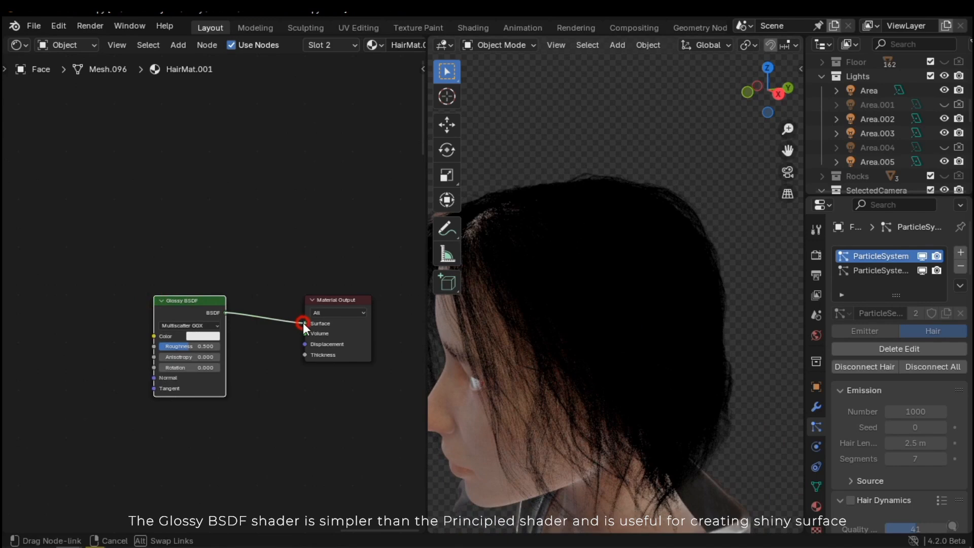
Connect the Glossy BSDF to the Material Output's Surface and move the Glossy BSDF node closer to the output
{"action": "left_click_drag", "start_coordinate": [302, 323], "coordinate": [301, 323]}
{"action": "left_click_drag", "start_coordinate": [193, 303], "coordinate": [235, 297]}
{"action": "left_click", "coordinate": [145, 263]}
{"action": "middle_click_drag", "start_coordinate": [180, 342], "coordinate": [161, 333]}
{"action": "scroll", "coordinate": [178, 347], "scroll_direction": "up", "scroll_amount": 2}
Add a Color Ramp node before the Glossy BSDF and connect its Color output to the shader's Color
{"action": "left_click", "coordinate": [67, 317]}
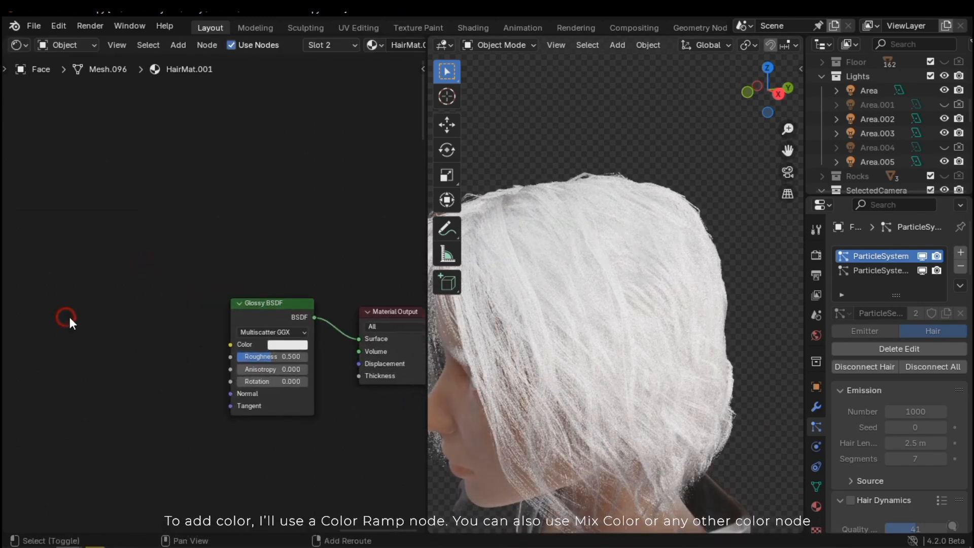
{"action": "mouse_move", "coordinate": [81, 257]}
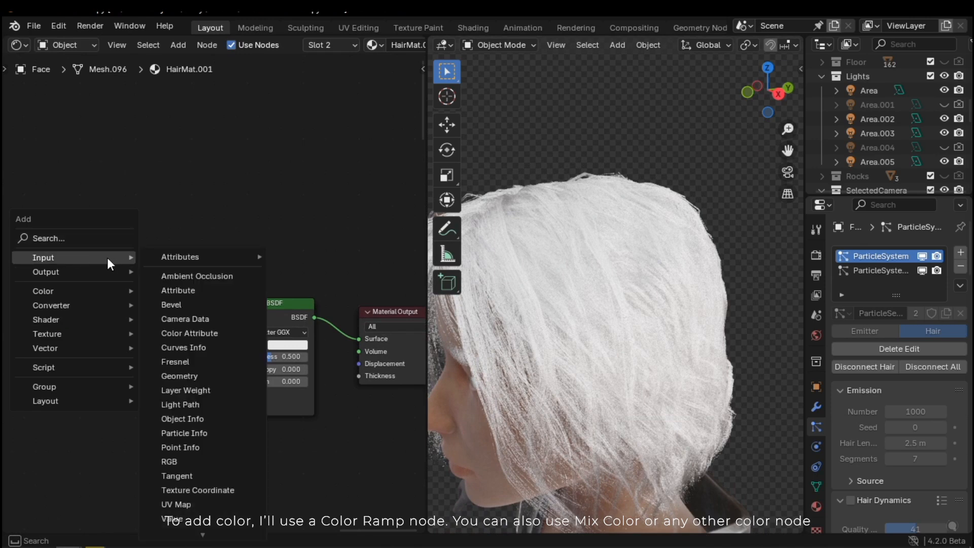
{"action": "type", "text": "color"}
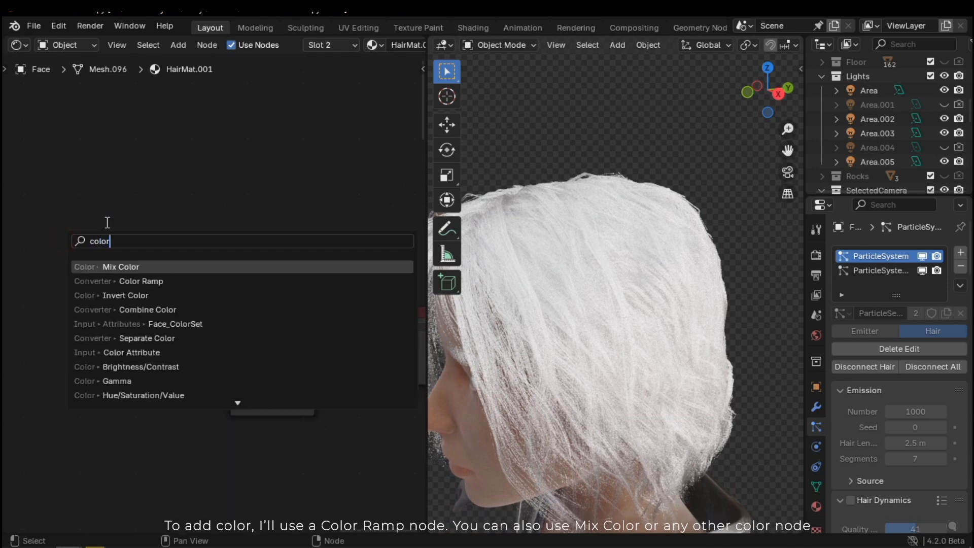
{"action": "key", "text": "Down"}
{"action": "key", "text": "Return"}
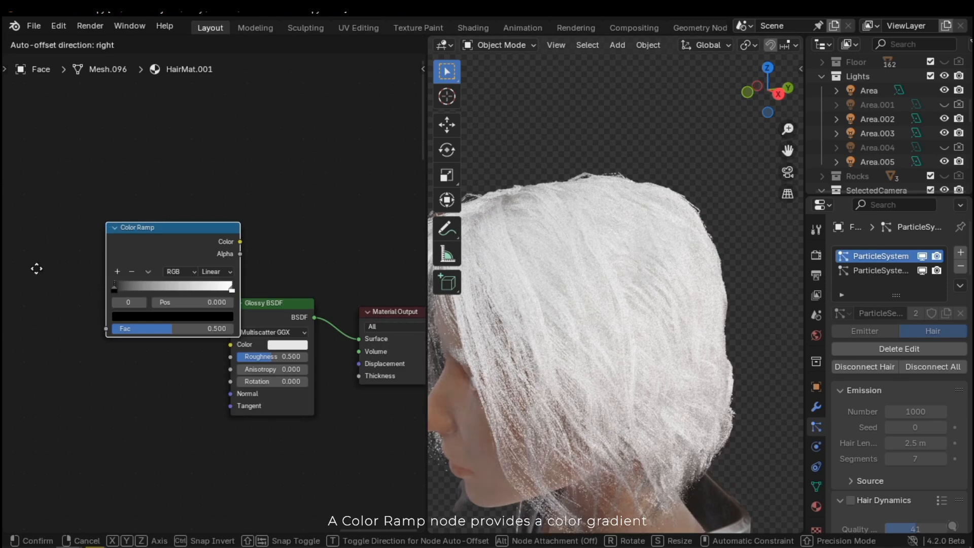
{"action": "left_click", "coordinate": [101, 296]}
{"action": "left_click", "coordinate": [221, 275]}
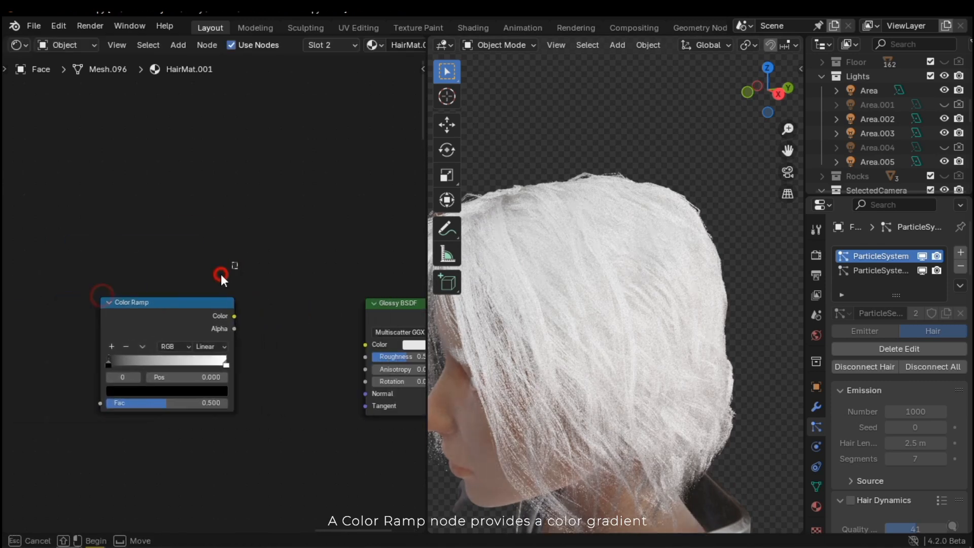
{"action": "left_click_drag", "start_coordinate": [372, 346], "coordinate": [372, 346]}
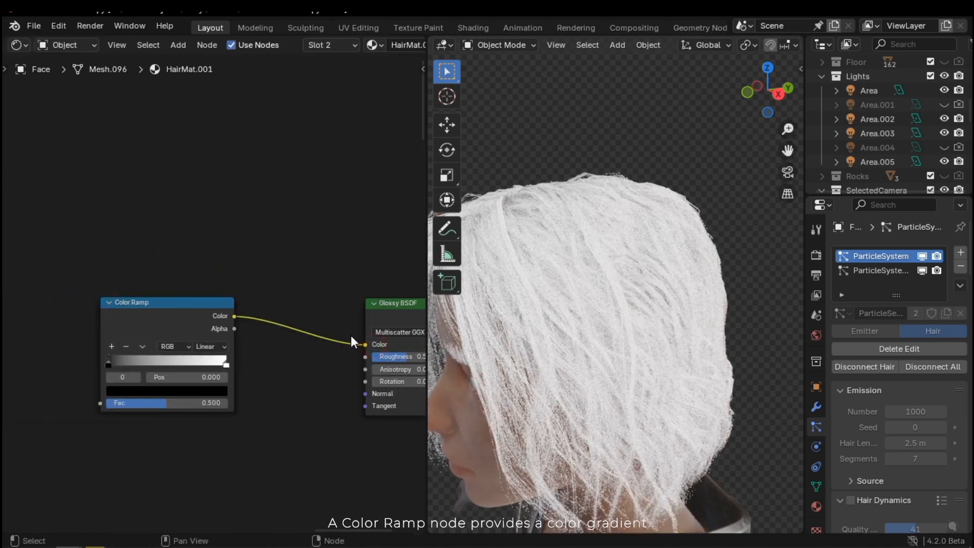
Change the Color Ramp's white stop to a dark orange-brown with hue 0.041, saturation 1.000 and value 0.068
{"action": "left_click", "coordinate": [226, 362]}
{"action": "left_click", "coordinate": [176, 393]}
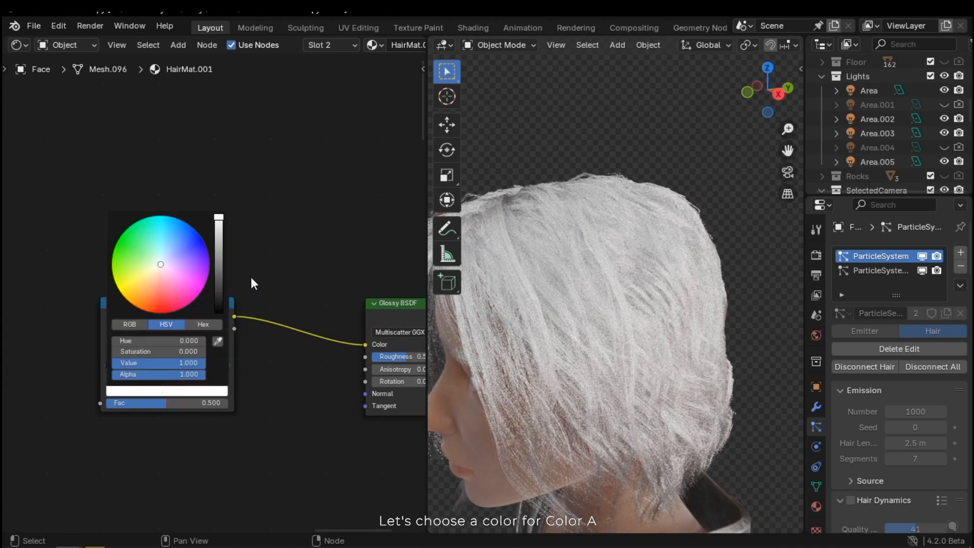
{"action": "left_click", "coordinate": [137, 307]}
{"action": "left_click_drag", "start_coordinate": [219, 258], "coordinate": [219, 283]}
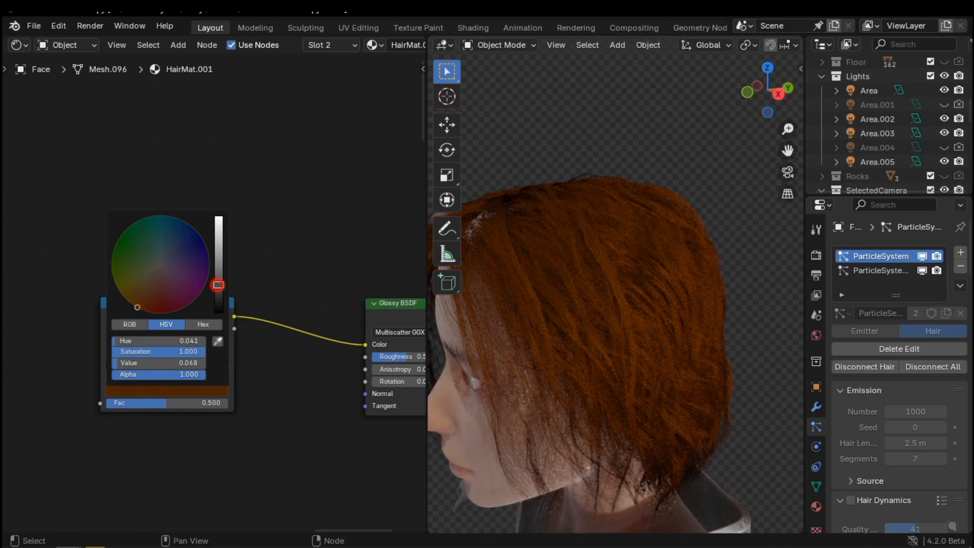
{"action": "middle_click_drag", "start_coordinate": [508, 296], "coordinate": [561, 361]}
{"action": "scroll", "coordinate": [562, 360], "scroll_direction": "up", "scroll_amount": 6}
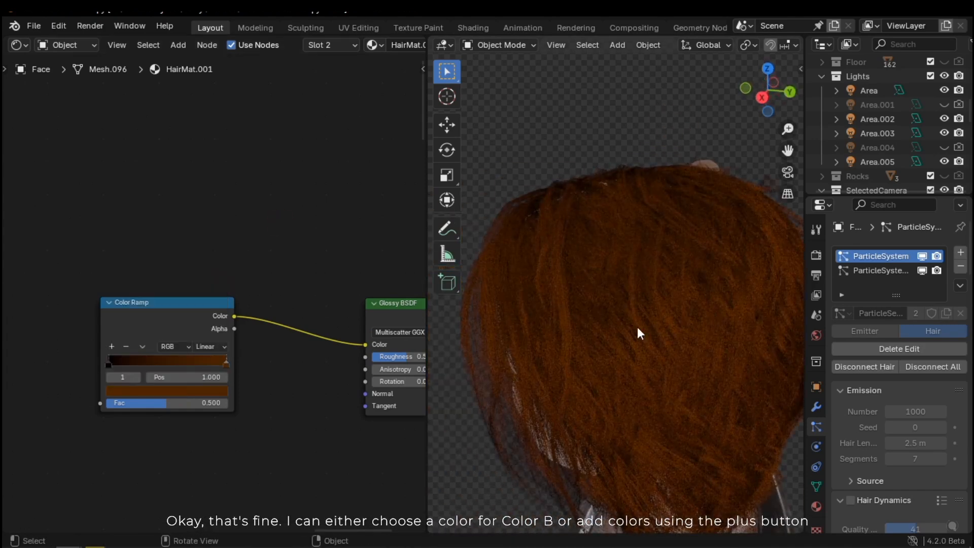
Lower the Glossy BSDF's roughness to 0.069 for shinier hair
{"action": "middle_click_drag", "start_coordinate": [292, 393], "coordinate": [120, 395]}
{"action": "scroll", "coordinate": [188, 383], "scroll_direction": "up", "scroll_amount": 3}
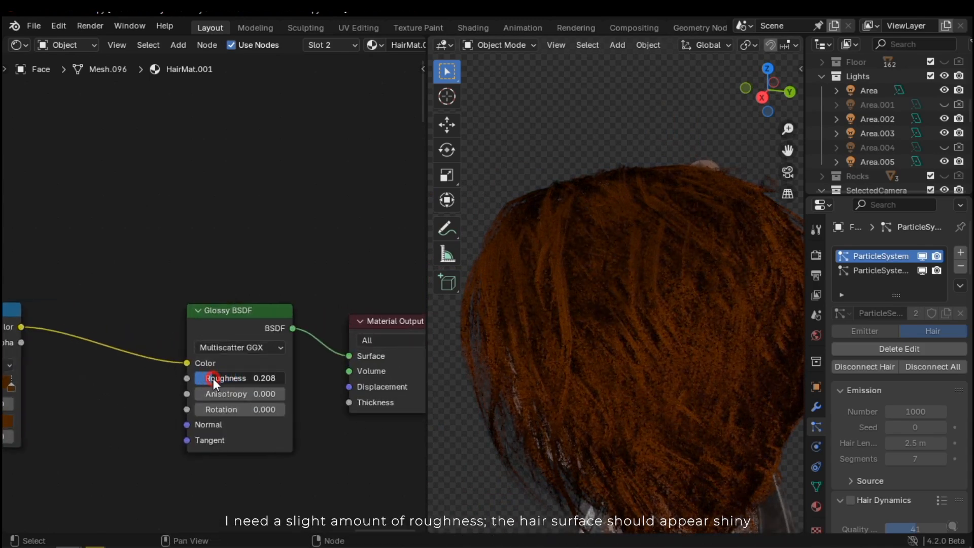
{"action": "left_click_drag", "start_coordinate": [213, 378], "coordinate": [201, 378]}
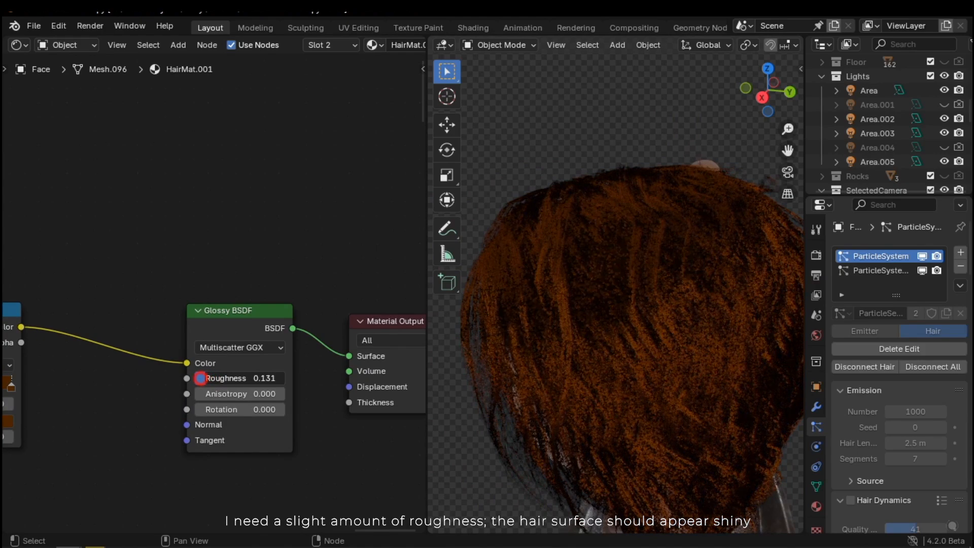
Try the Ashikhmin-Shirley, GGX and Beckmann distributions on the Glossy BSDF, and return it to Multiscatter GGX
{"action": "middle_click_drag", "start_coordinate": [673, 349], "coordinate": [696, 391]}
{"action": "middle_click_drag", "start_coordinate": [577, 396], "coordinate": [671, 402]}
{"action": "left_click", "coordinate": [229, 361]}
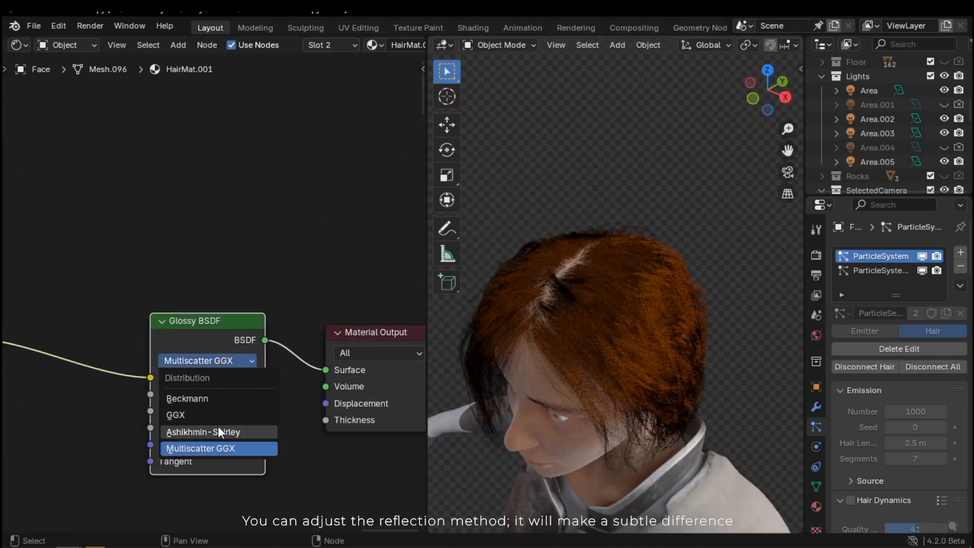
{"action": "left_click", "coordinate": [218, 431]}
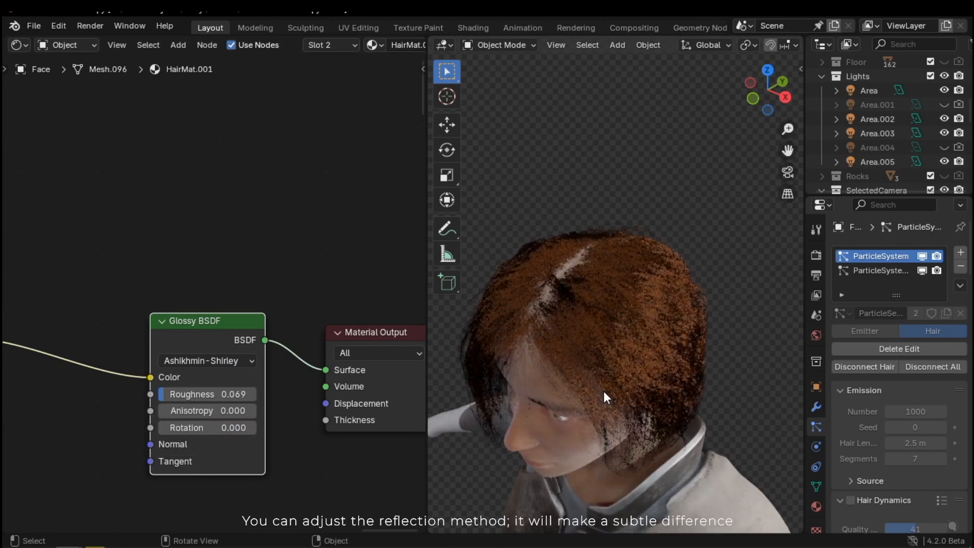
{"action": "left_click", "coordinate": [238, 361]}
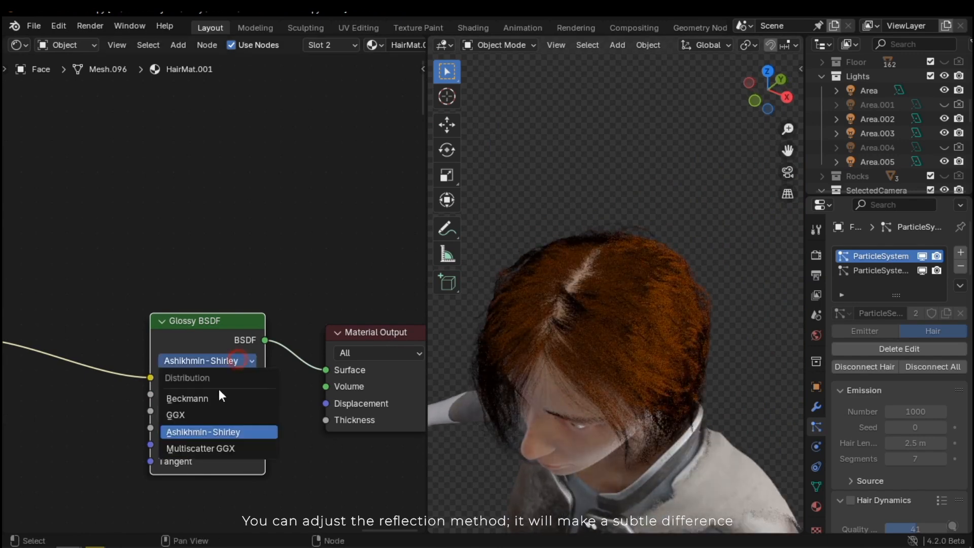
{"action": "left_click", "coordinate": [199, 416]}
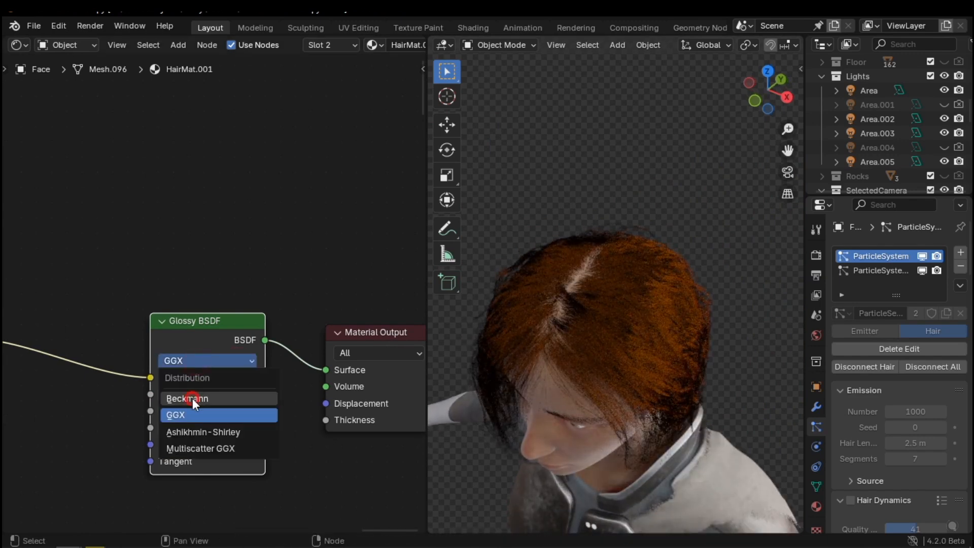
{"action": "left_click", "coordinate": [193, 398]}
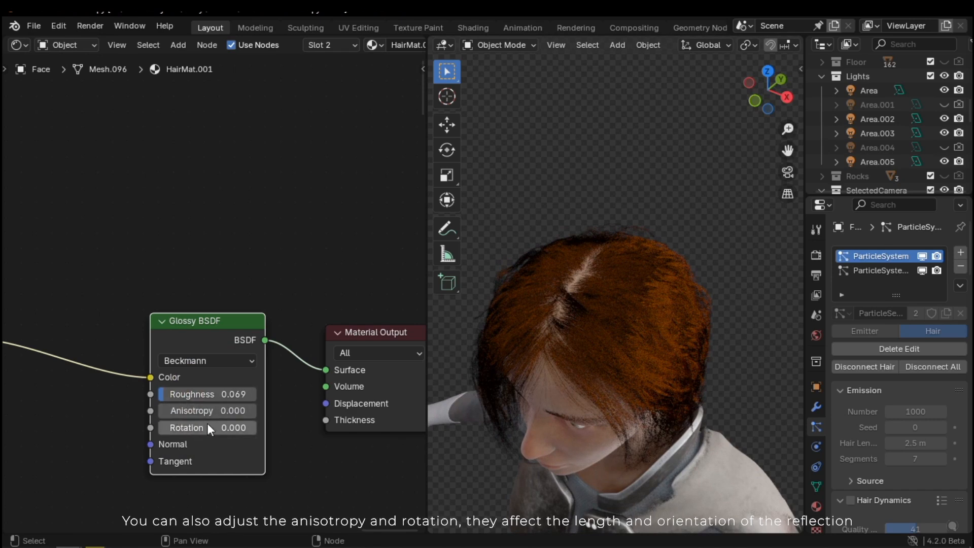
{"action": "left_click", "coordinate": [205, 362]}
{"action": "left_click", "coordinate": [192, 447]}
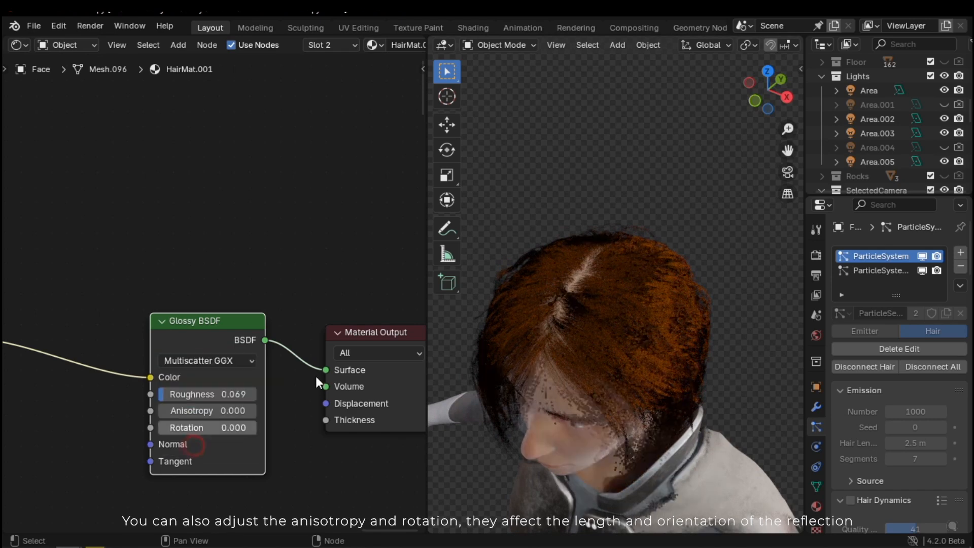
Change the Color Ramp's end stop to a muted brown with hue 0.030 and saturation 0.367, and check the hair from several sides
{"action": "middle_click_drag", "start_coordinate": [691, 373], "coordinate": [567, 329]}
{"action": "middle_click_drag", "start_coordinate": [82, 419], "coordinate": [285, 426]}
{"action": "left_click", "coordinate": [163, 440]}
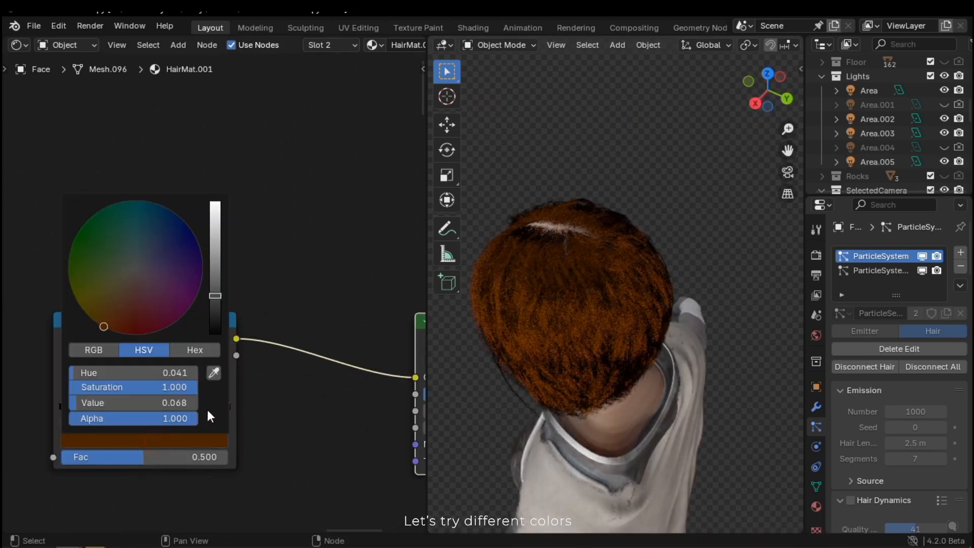
{"action": "left_click_drag", "start_coordinate": [106, 297], "coordinate": [132, 280]}
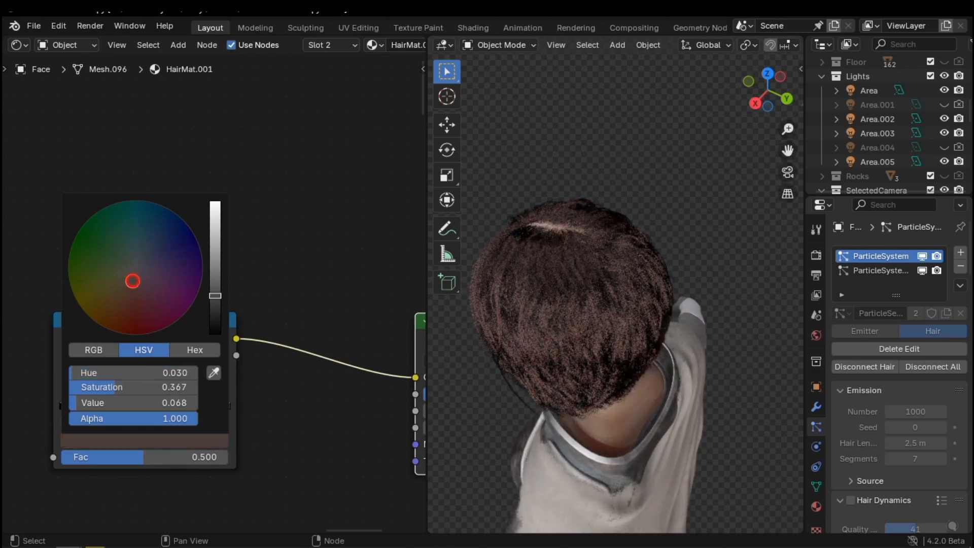
{"action": "middle_click_drag", "start_coordinate": [586, 324], "coordinate": [637, 316]}
{"action": "middle_click_drag", "start_coordinate": [650, 351], "coordinate": [602, 359]}
{"action": "scroll", "coordinate": [608, 327], "scroll_direction": "up", "scroll_amount": 3}
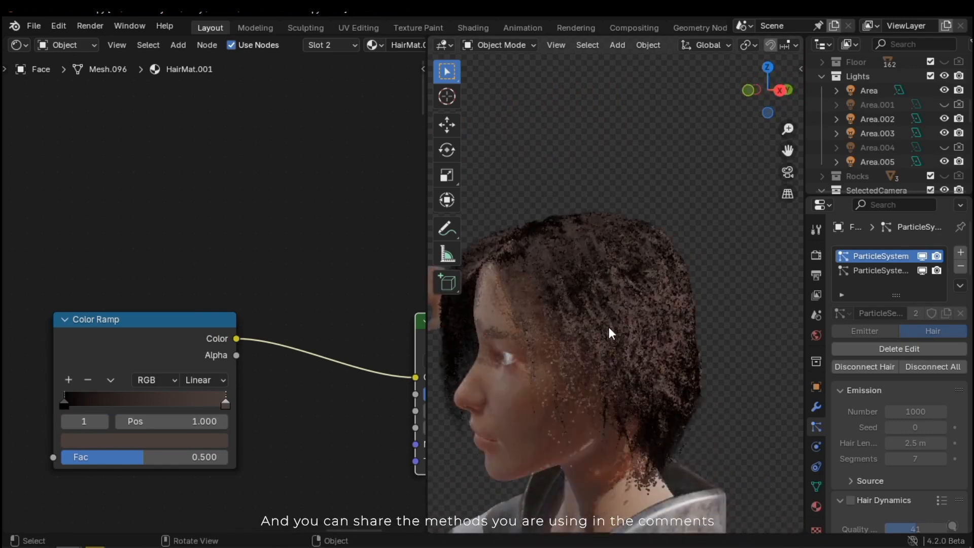